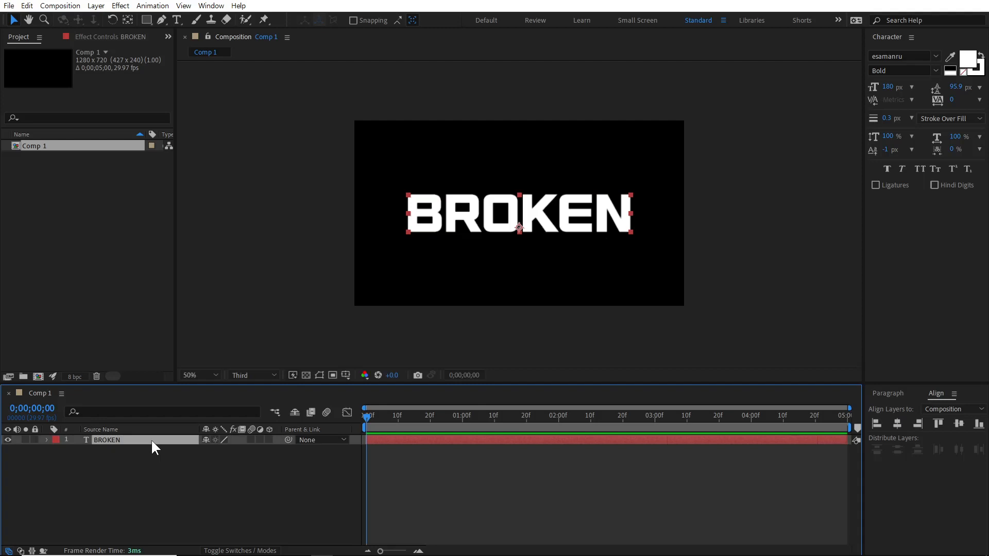
Pre-compose the BROKEN text layer with the default name, moving all attributes into the new composition
key(ctrl+shift+c)
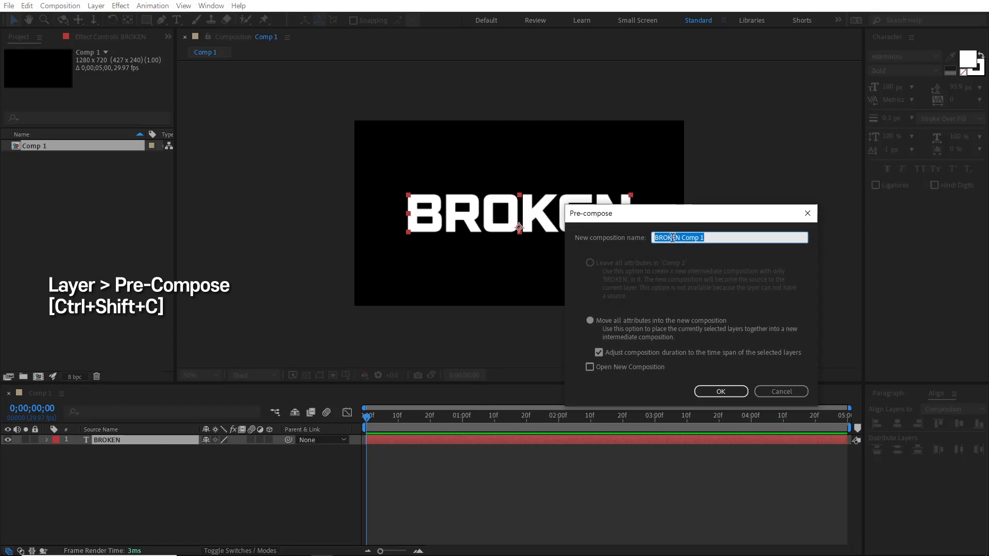
click(604, 323)
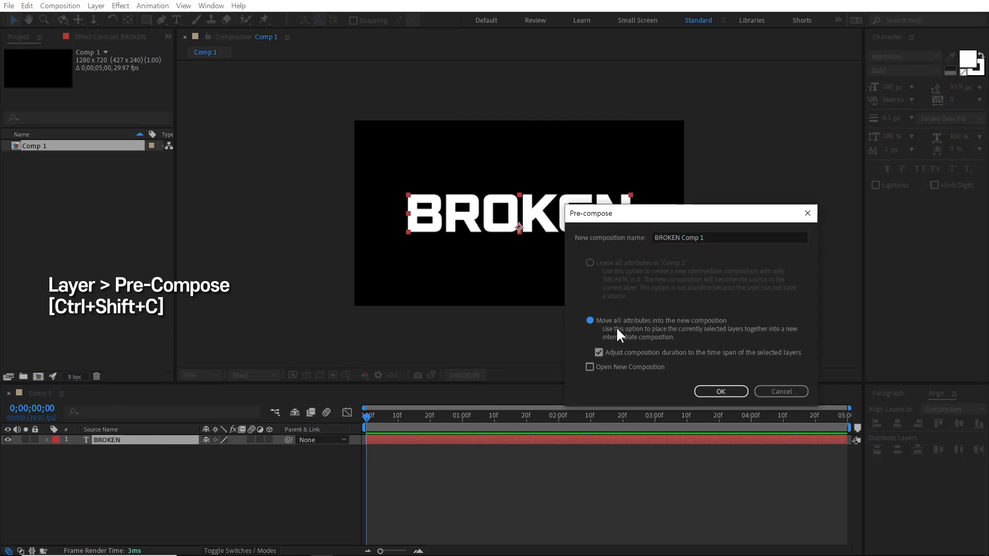
click(721, 391)
click(254, 487)
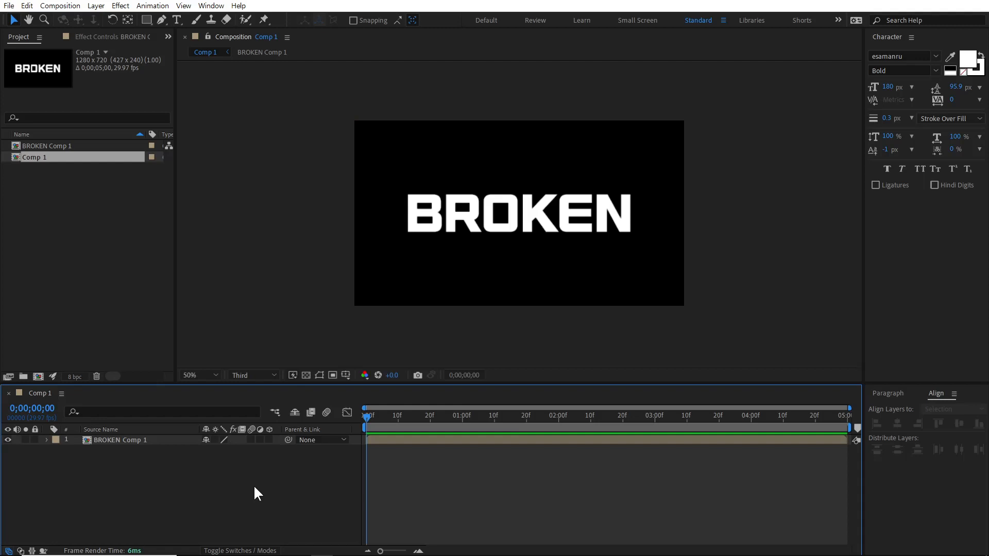
Add a new text layer containing the letter A above the word BROKEN
click(175, 18)
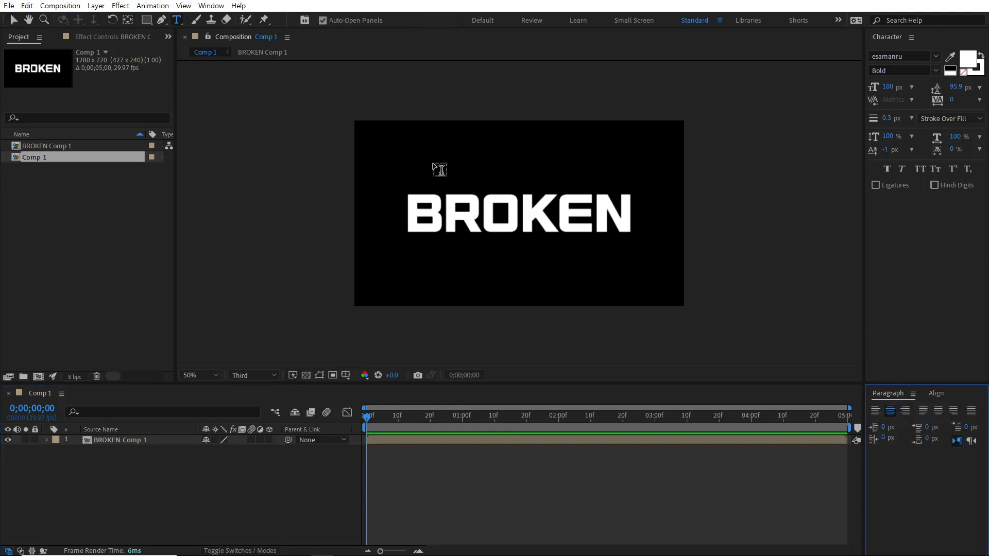
click(505, 179)
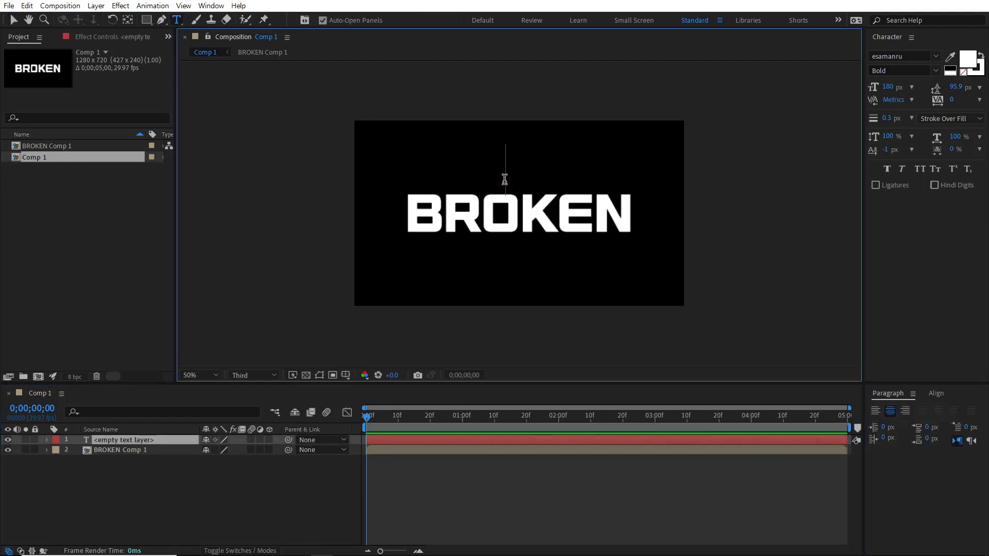
text(A)
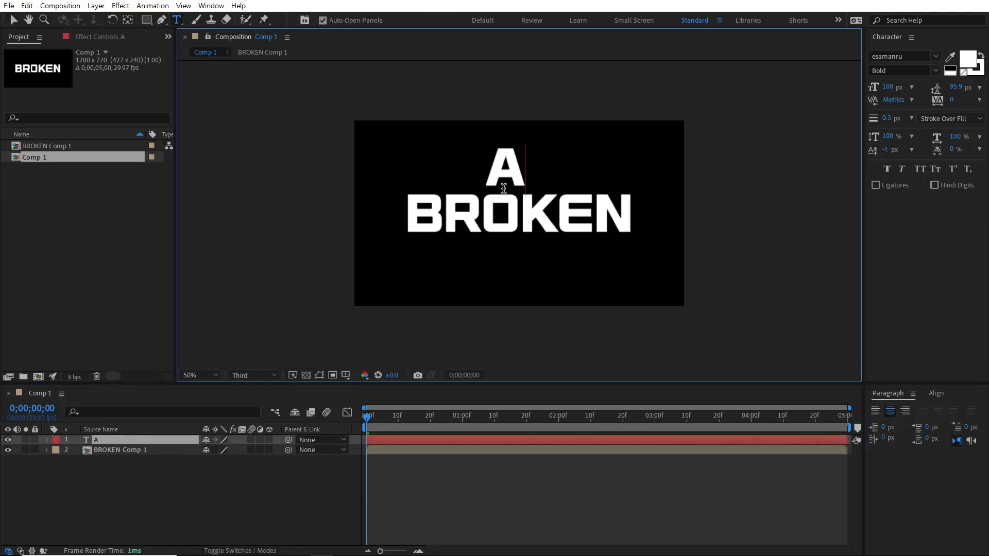
click(14, 20)
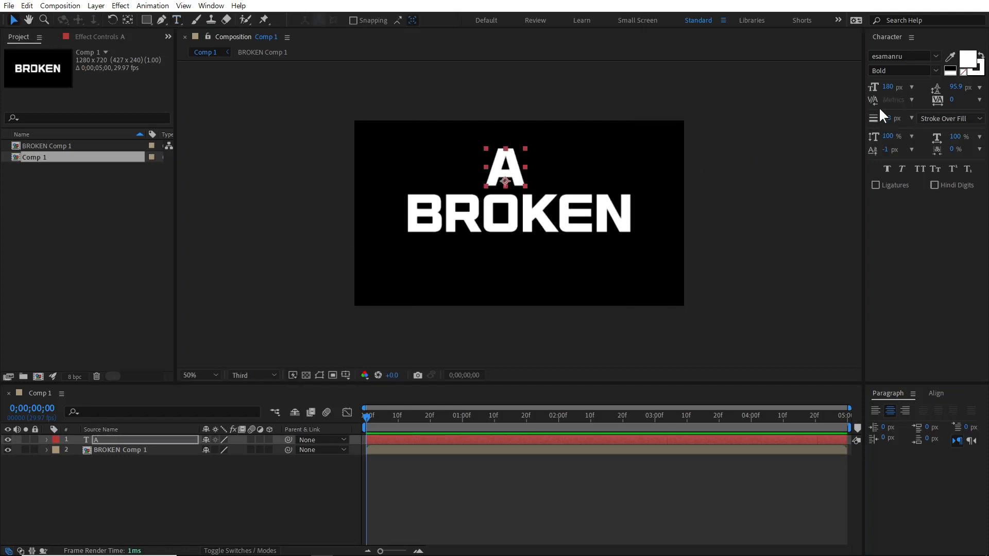
Set the letter A to 150 px in the Medium font style and nudge it slightly within the frame
click(887, 85)
text(150)
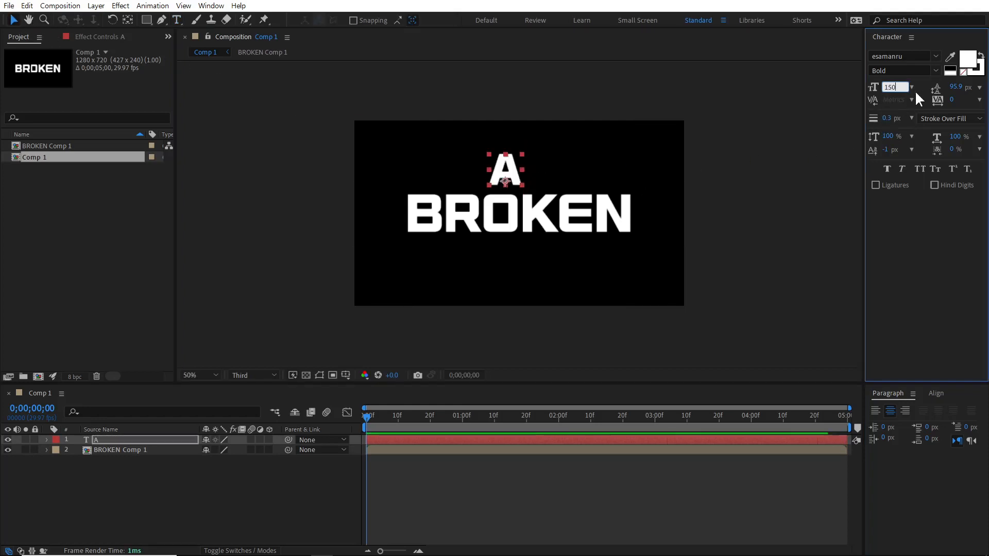
click(934, 72)
click(898, 94)
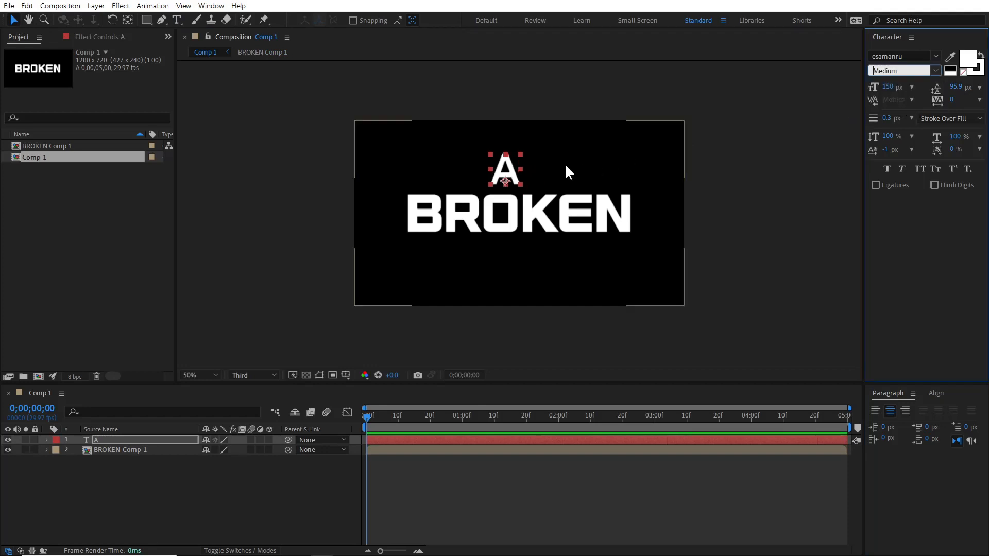
drag(510, 177, 512, 180)
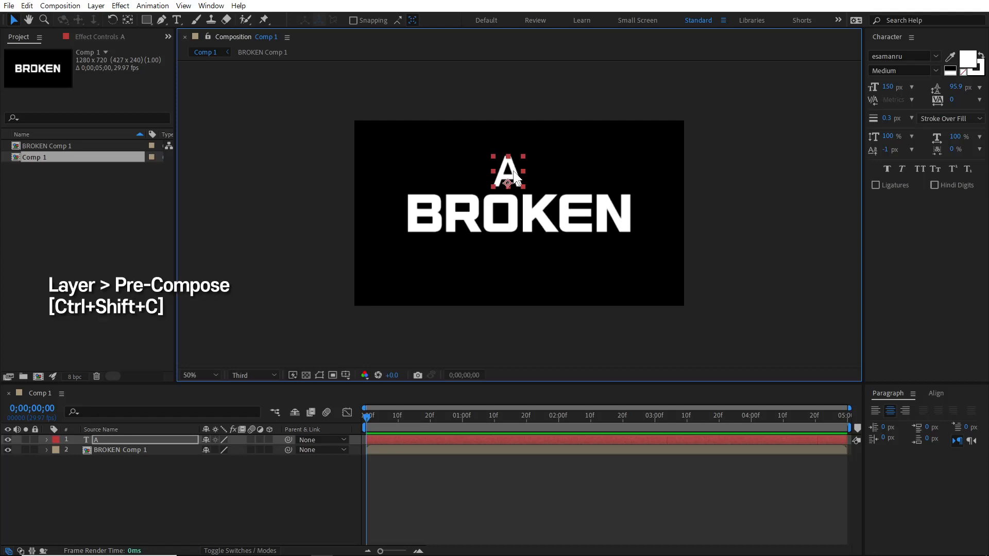
Pre-compose the A layer as a composition named "text", moving all attributes into it
key(ctrl+shift+c)
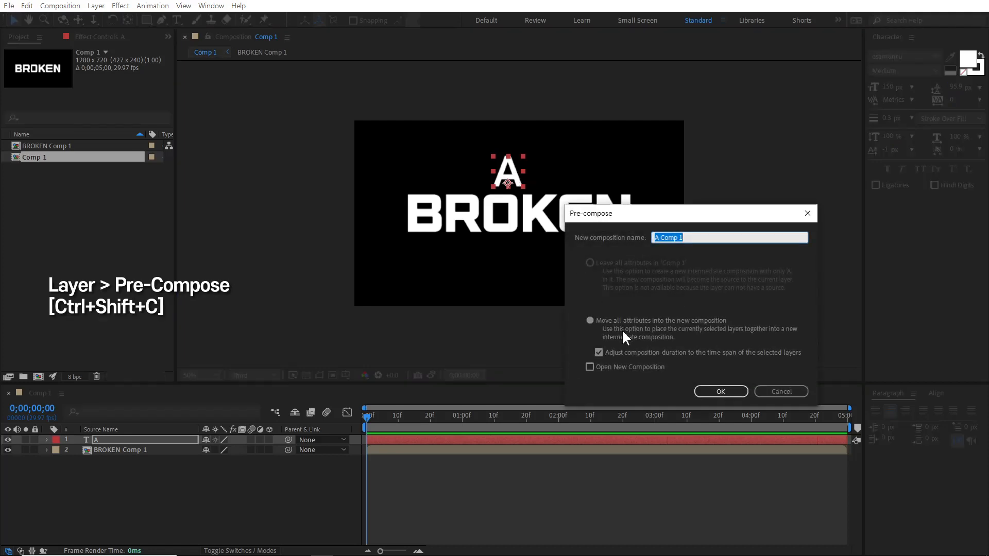
click(639, 320)
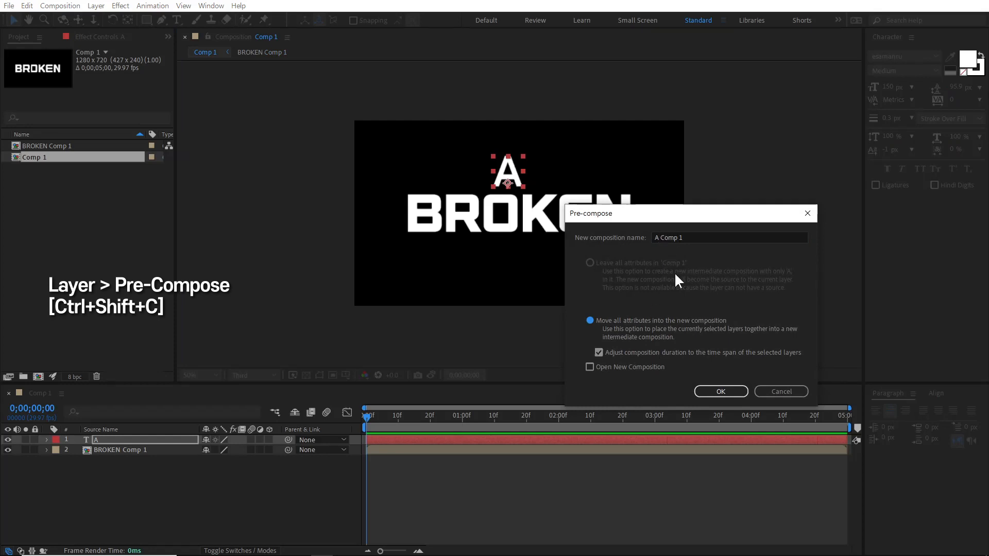
click(690, 237)
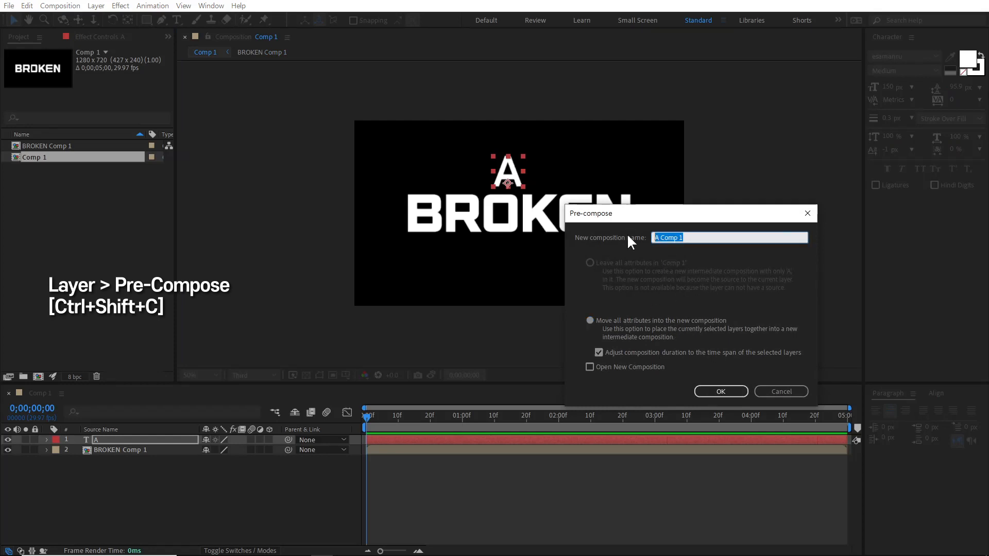
text(text)
click(721, 391)
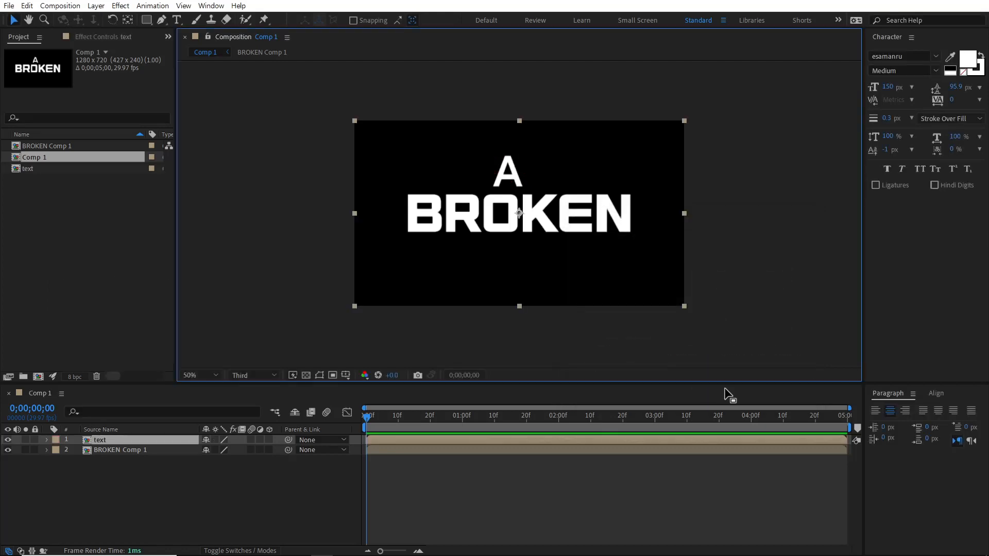
Open the text composition and center the A layer horizontally and vertically in the frame
double_click(128, 439)
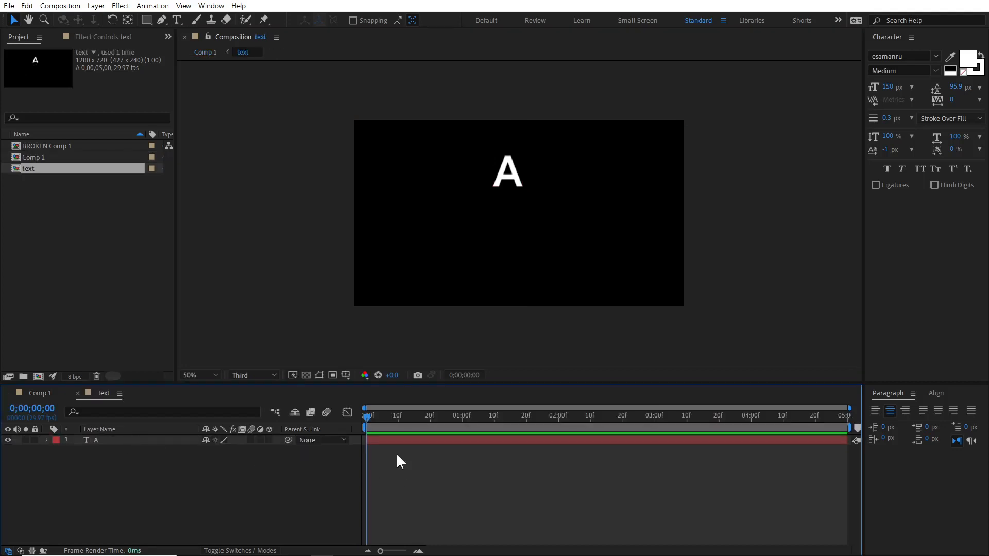
click(384, 440)
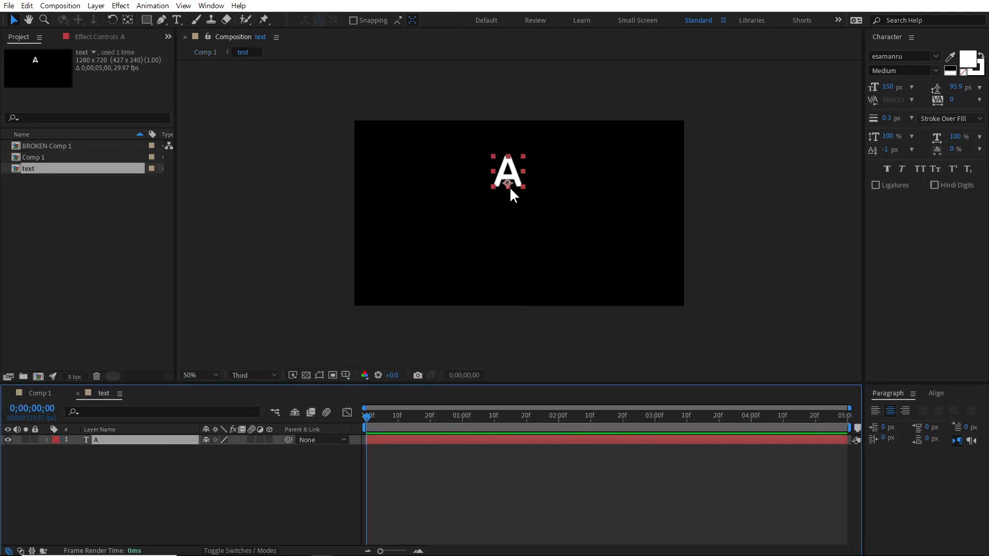
click(936, 393)
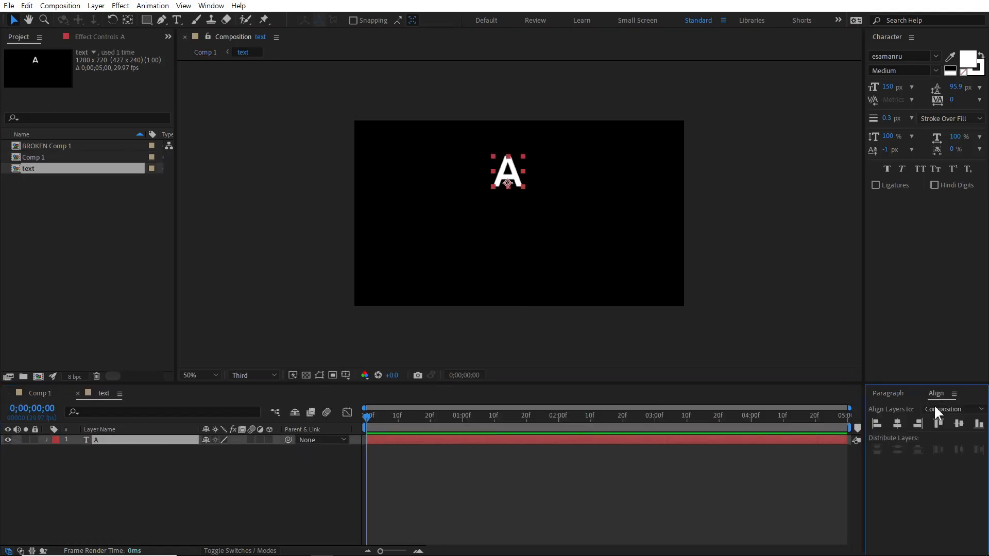
click(896, 424)
click(957, 424)
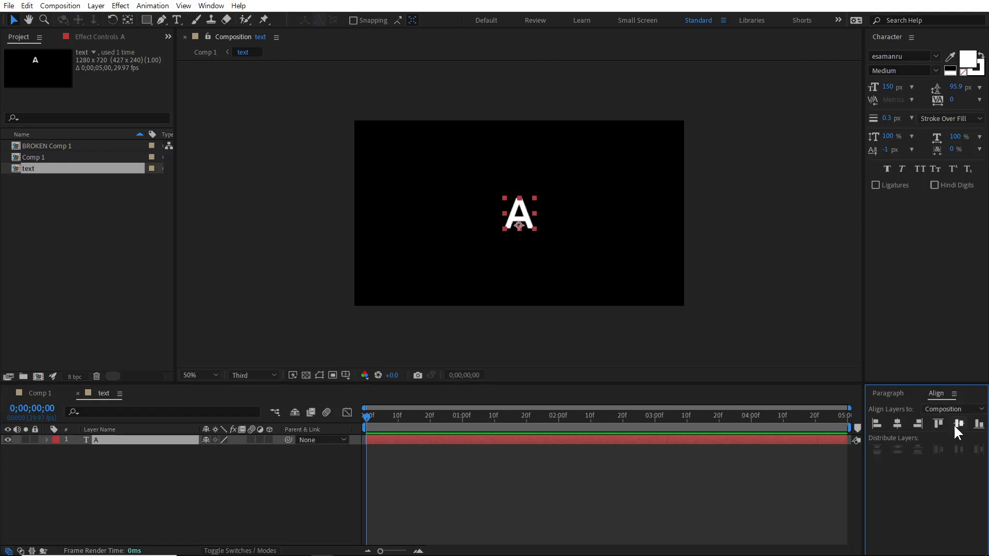
click(332, 375)
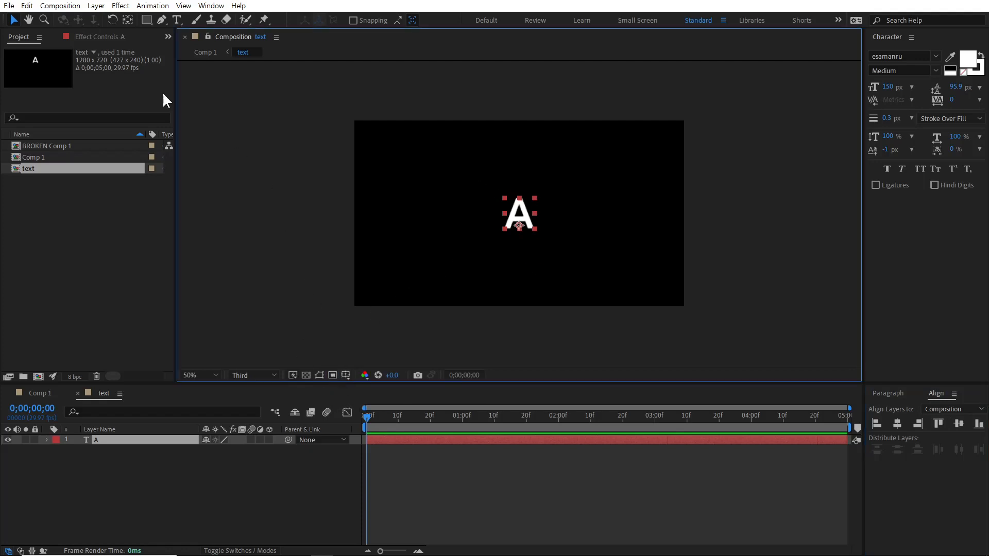
Resize the text composition to a width of 250 px and a height of 250 px
click(60, 6)
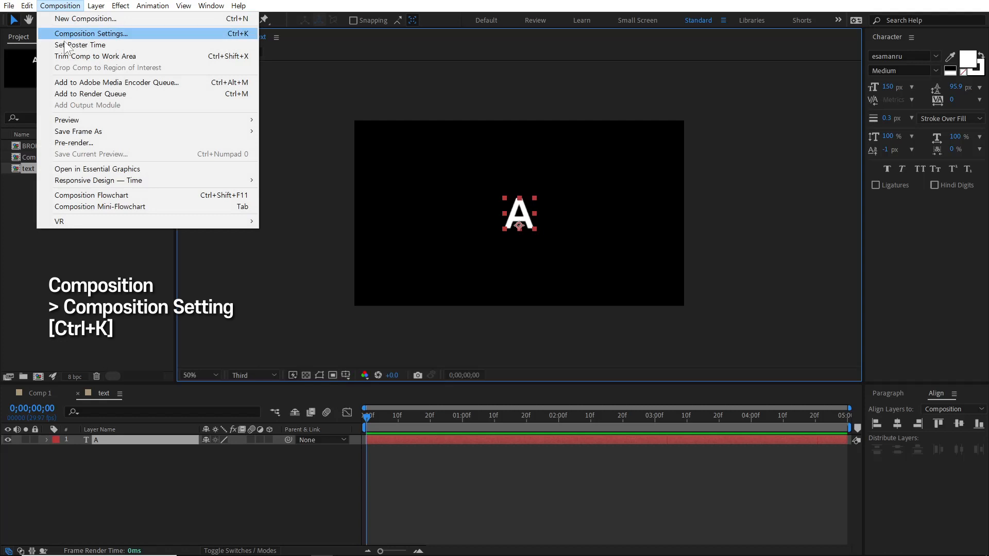
click(108, 33)
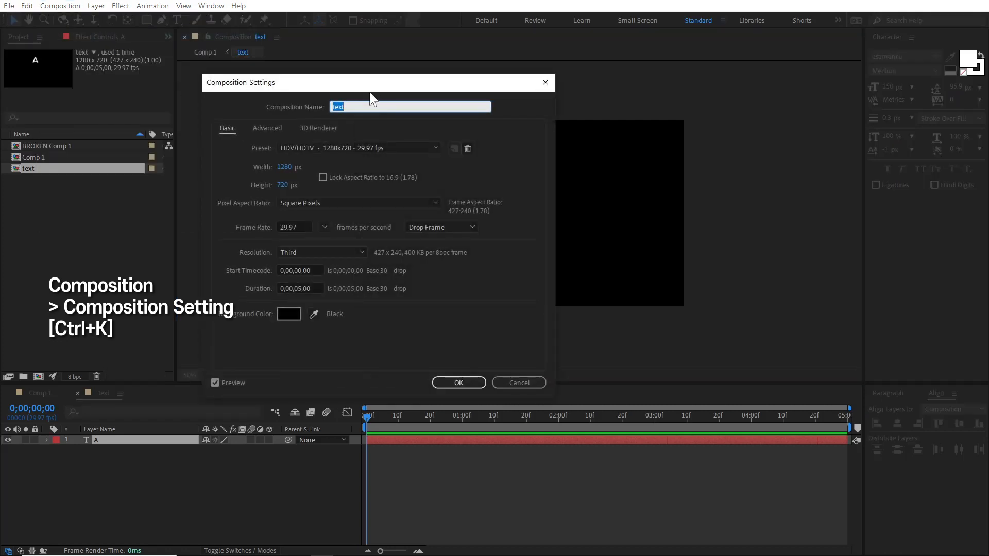
click(290, 167)
text(250)
key(Tab)
text(250)
drag(392, 84, 308, 121)
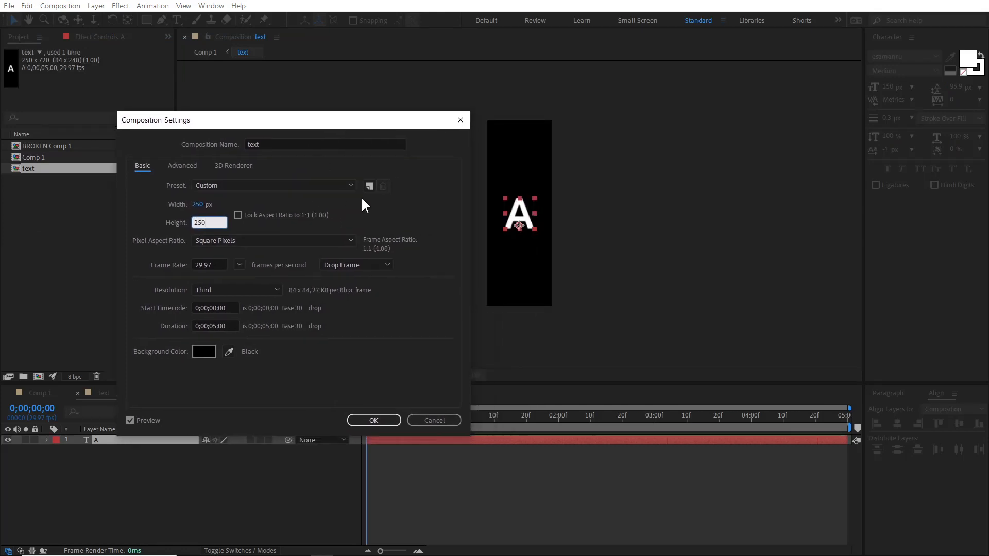
click(389, 211)
drag(408, 124, 427, 87)
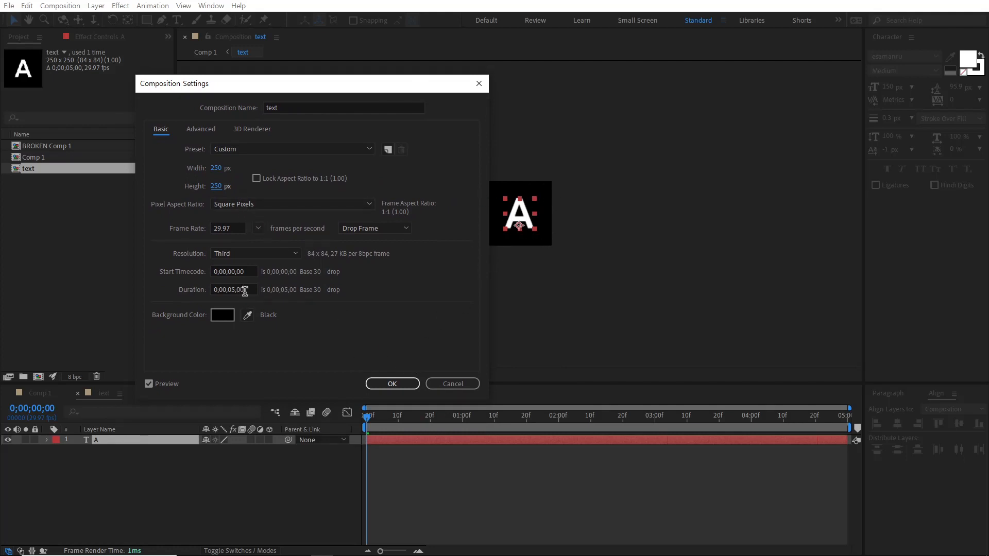
click(393, 384)
Add a Character Offset text animator to the A layer
click(184, 440)
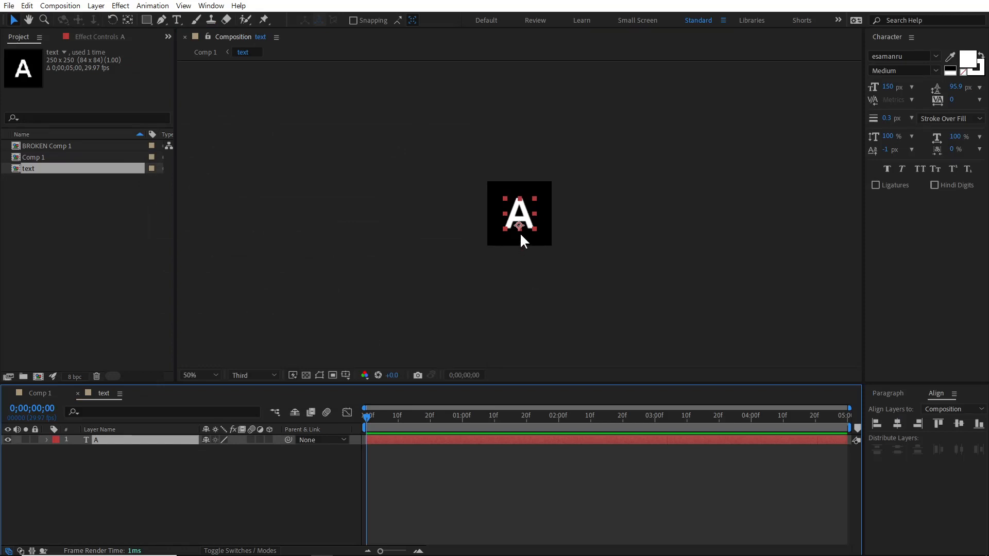
scroll(521, 233, up, 2)
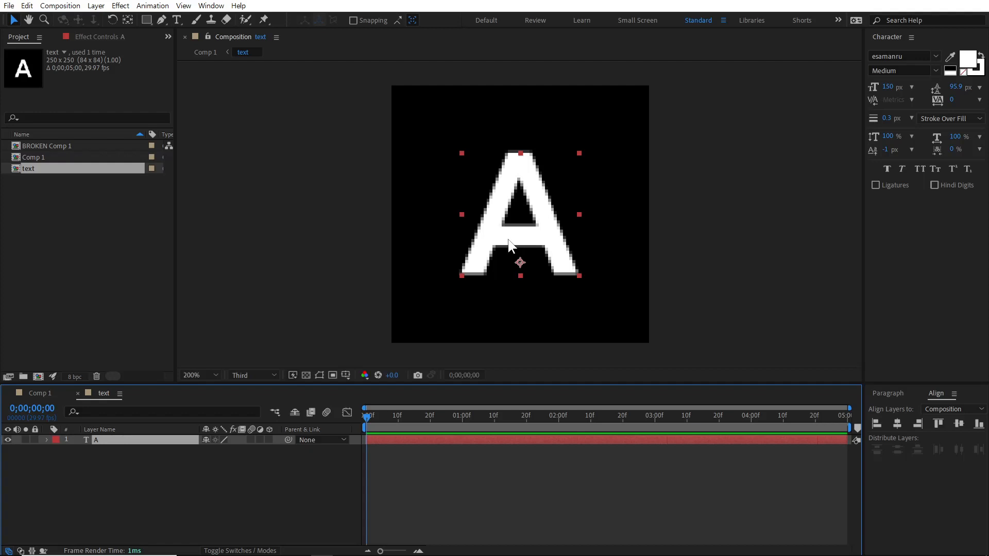
click(47, 440)
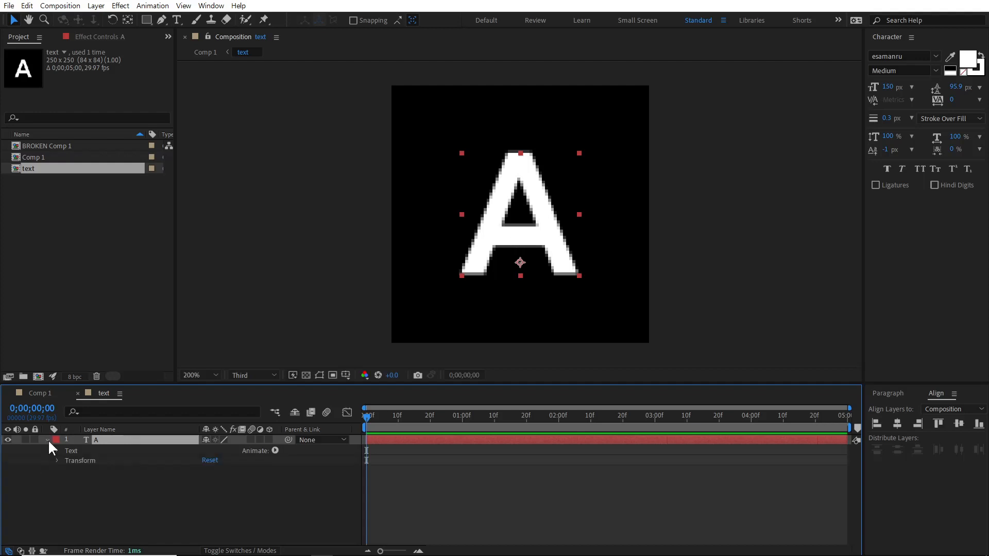
click(274, 450)
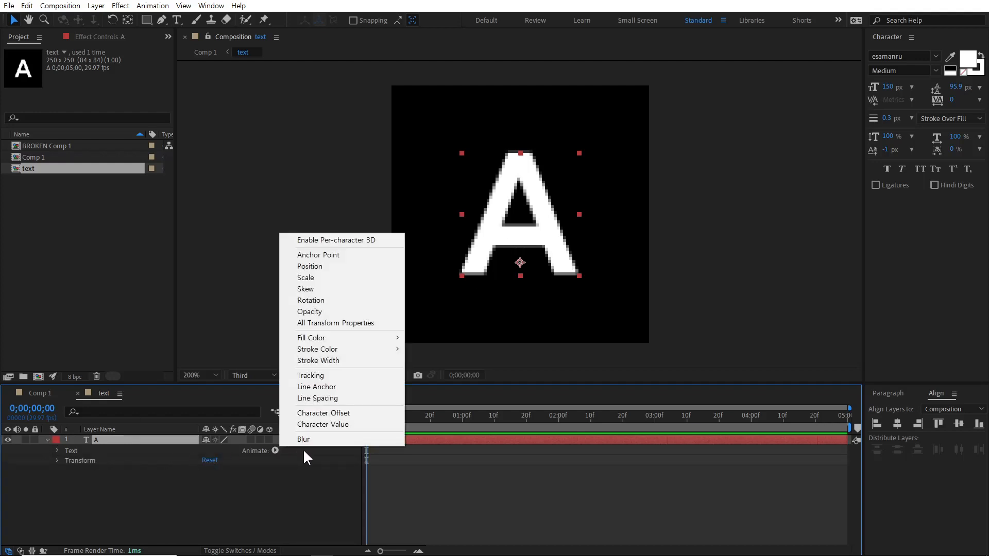
click(348, 414)
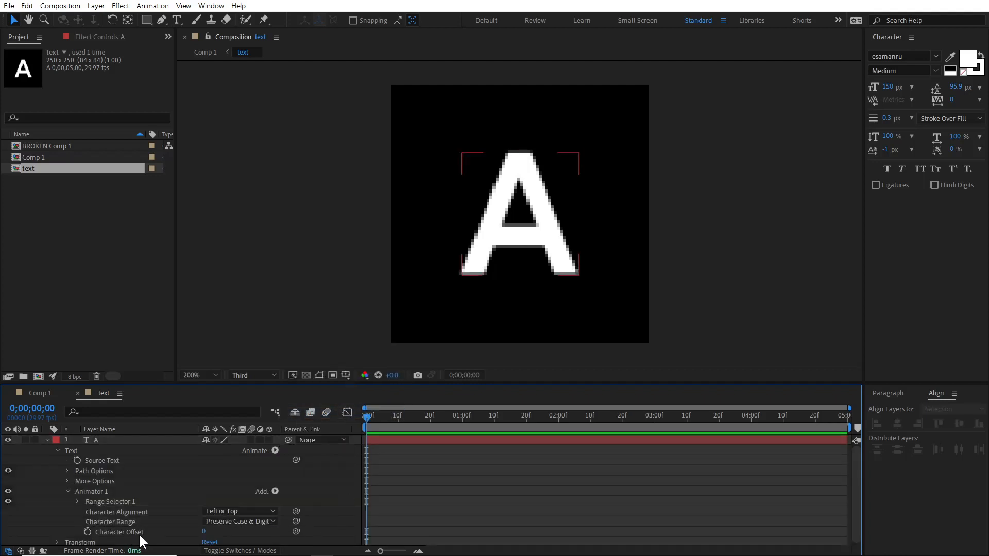
Give the Character Offset property the expression time*2, preview the changing letters, and collapse the layer's properties
alt+click(87, 531)
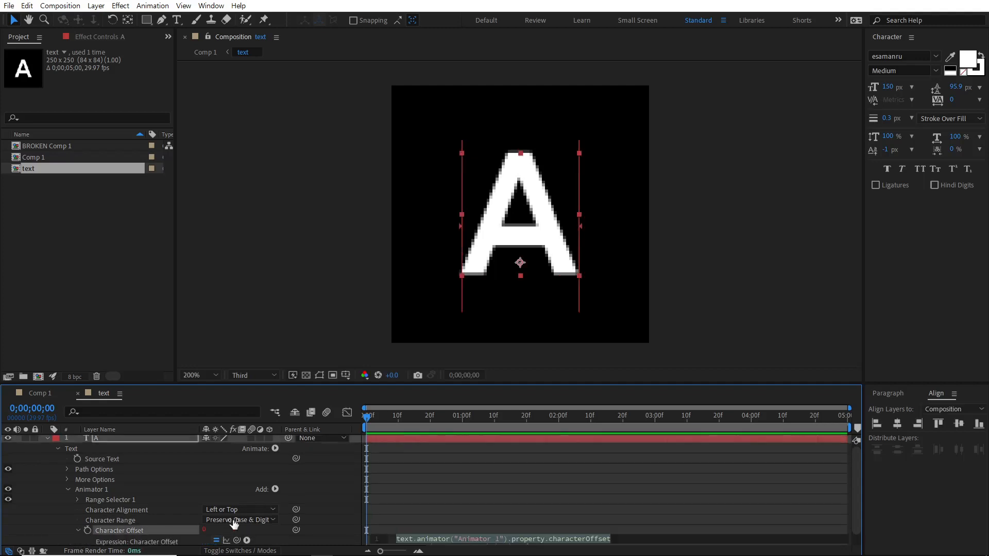
text(time)
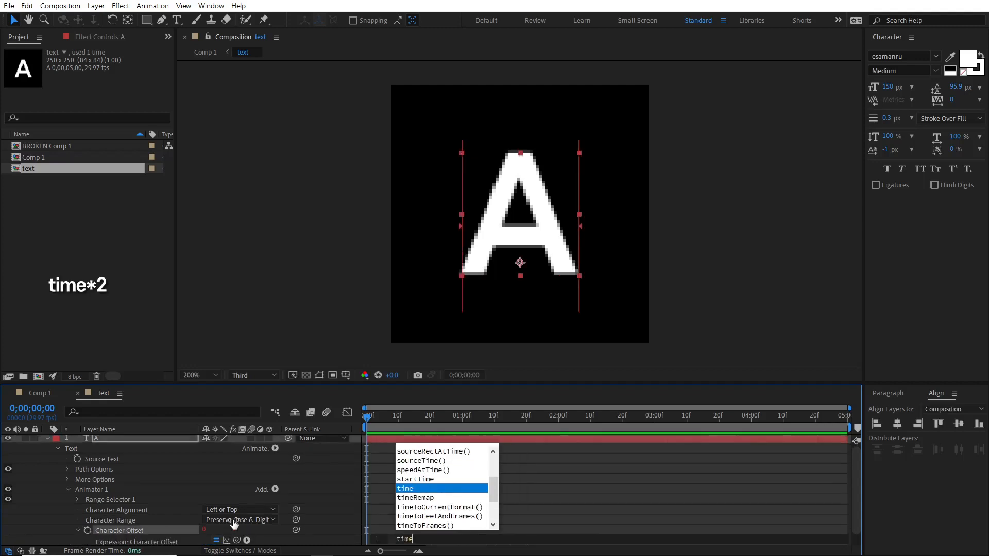
text(*)
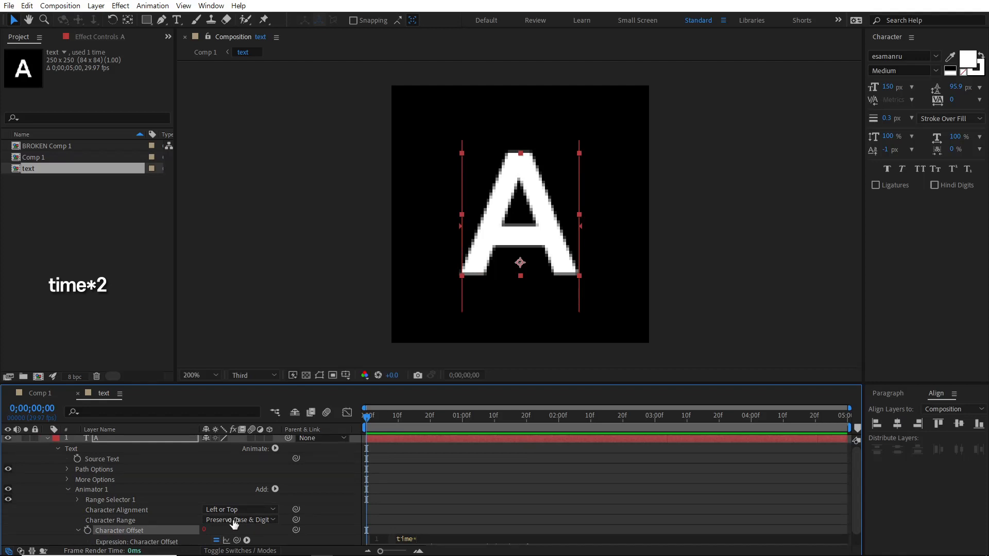
text(2)
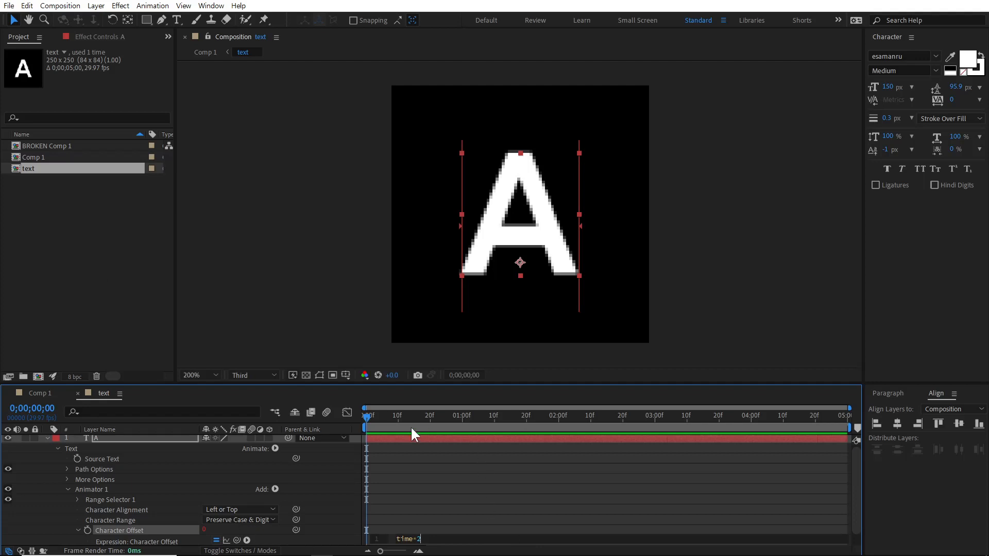
click(380, 416)
key(space)
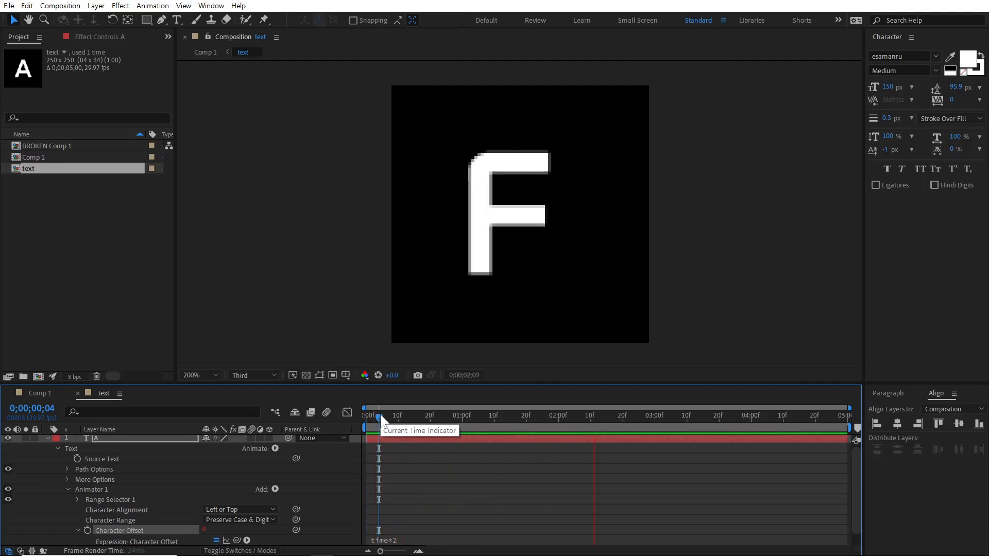
key(space)
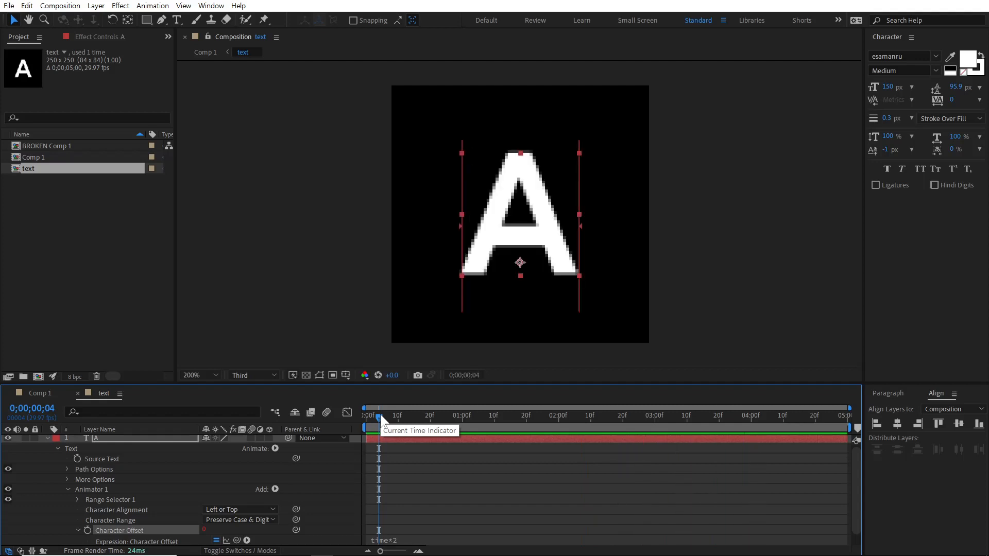
click(47, 439)
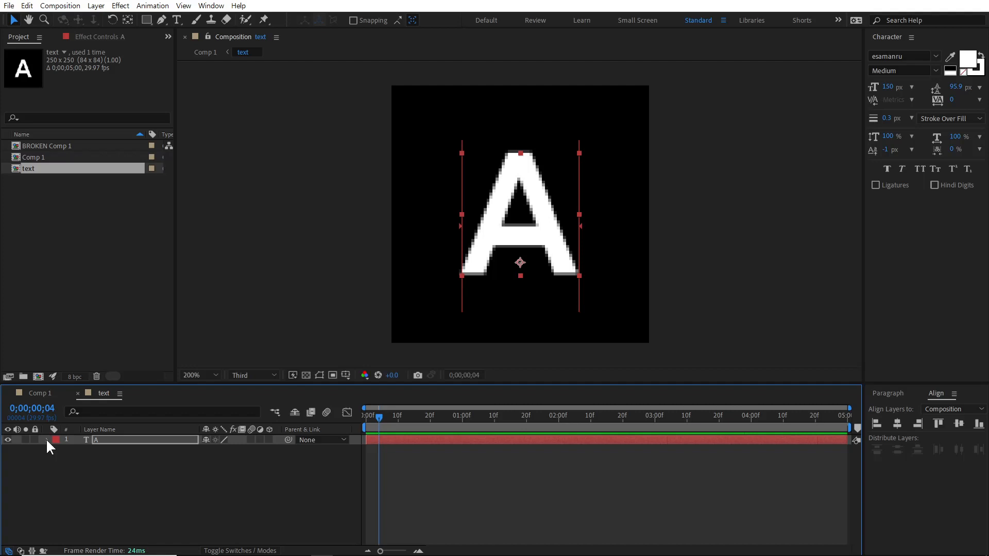
In Comp 1, move the text layer below BROKEN Comp 1 and hide both layers
click(48, 393)
click(227, 484)
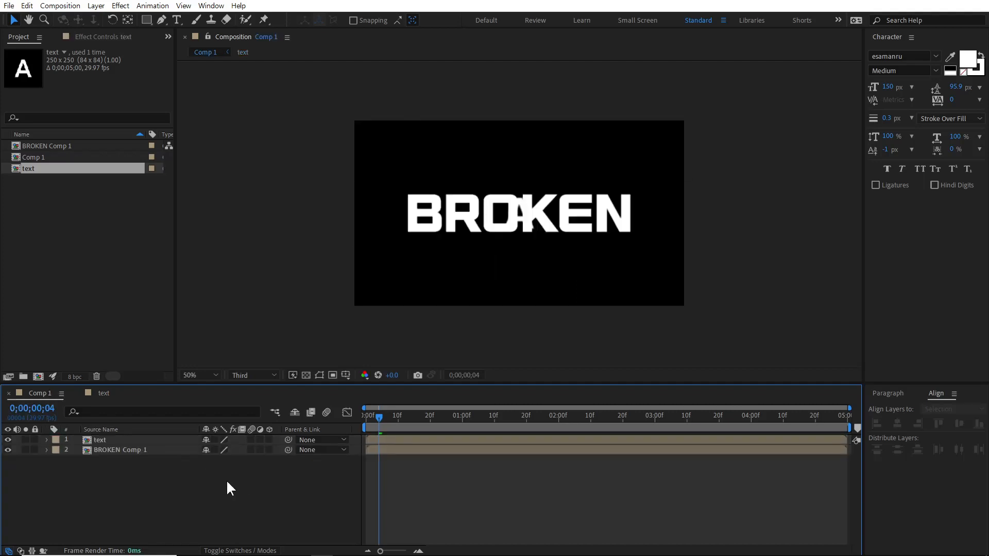
drag(101, 440, 106, 466)
click(7, 450)
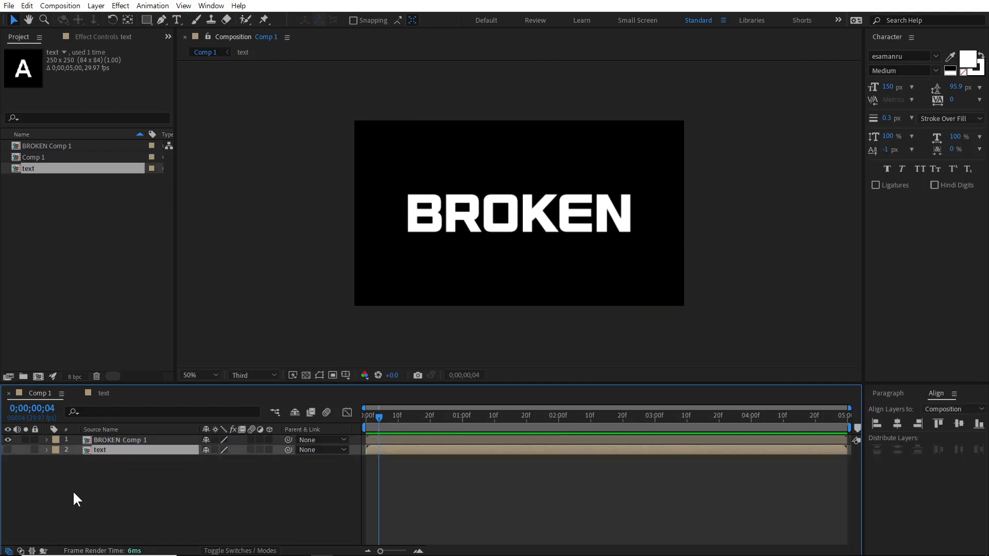
click(56, 474)
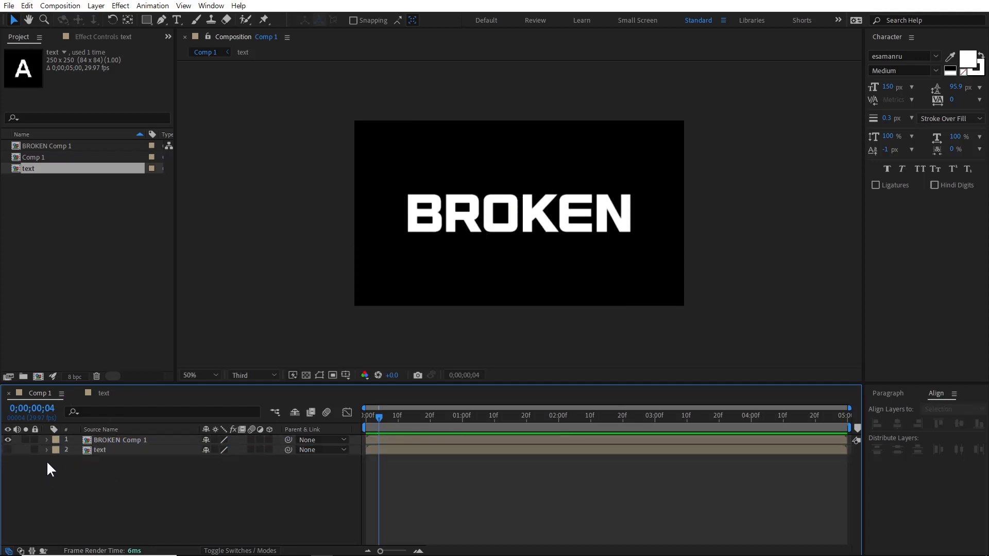
click(8, 440)
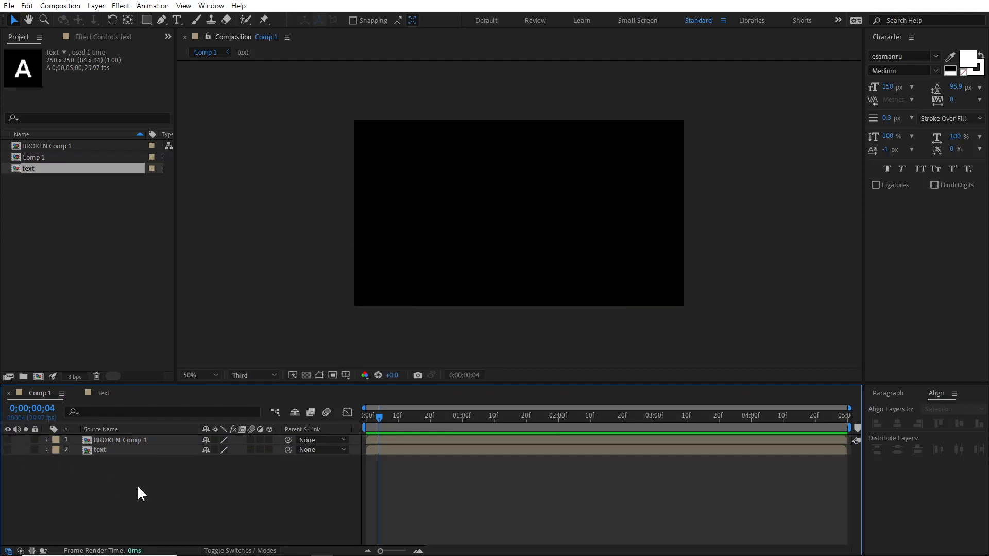
Create a black 1280 x 720 px solid layer named Parti in Comp 1
right_click(138, 493)
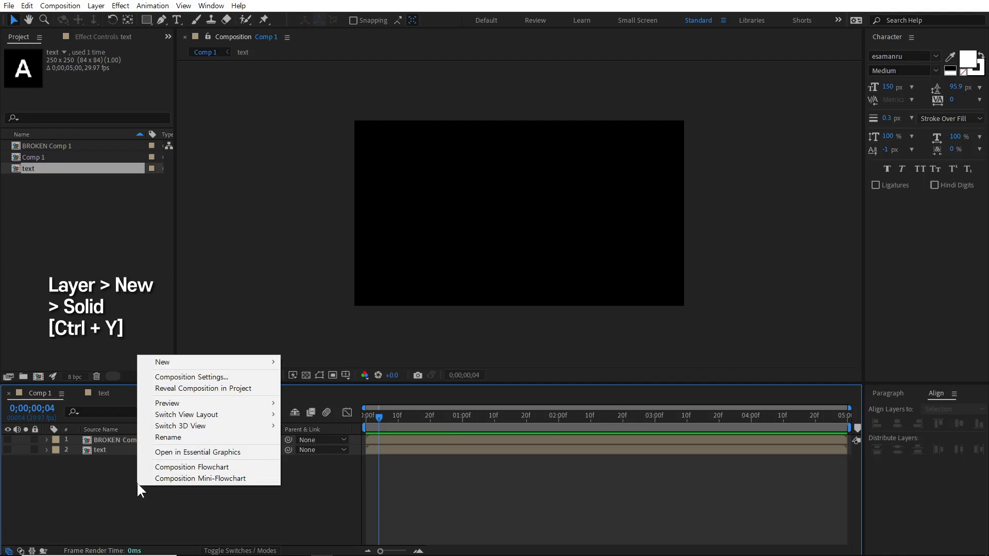
mouse_move(231, 361)
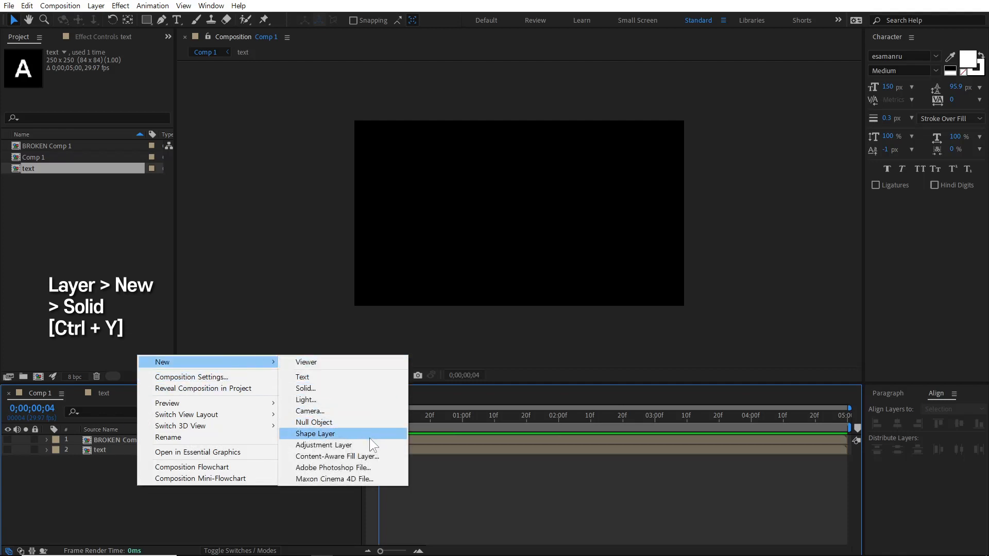
click(372, 388)
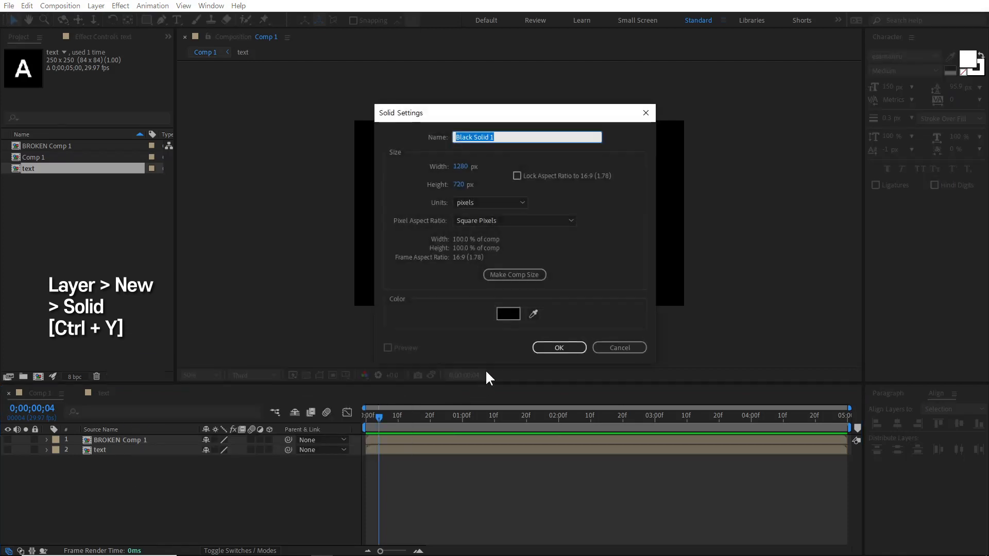
text(Parti)
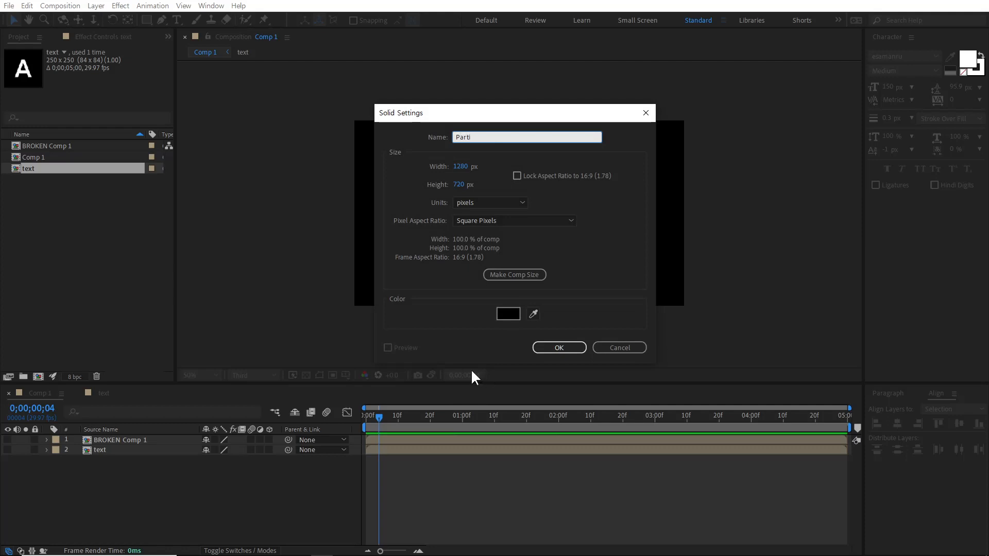
click(554, 346)
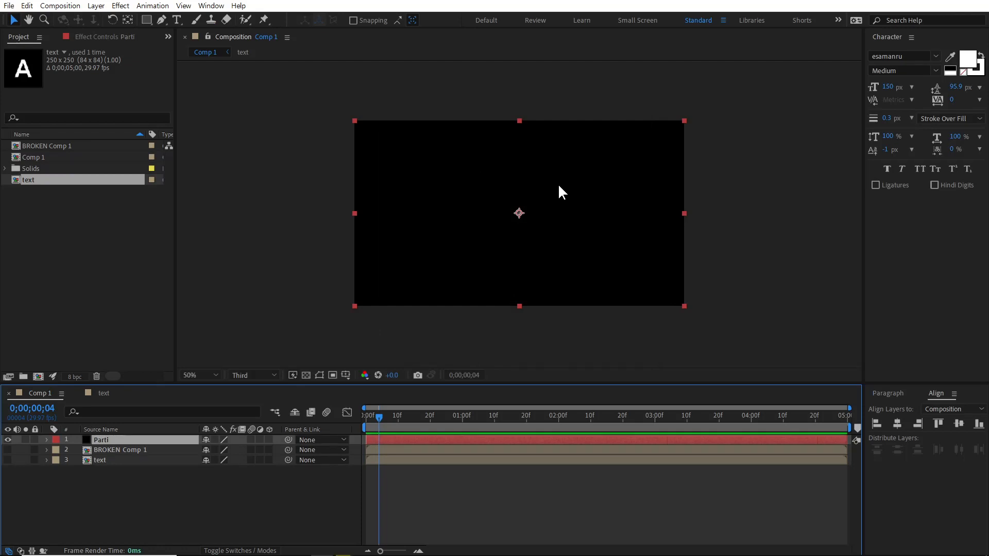
Apply the Particular effect to the Parti solid and scrub the timeline to preview the default particles
key(ctrl+space)
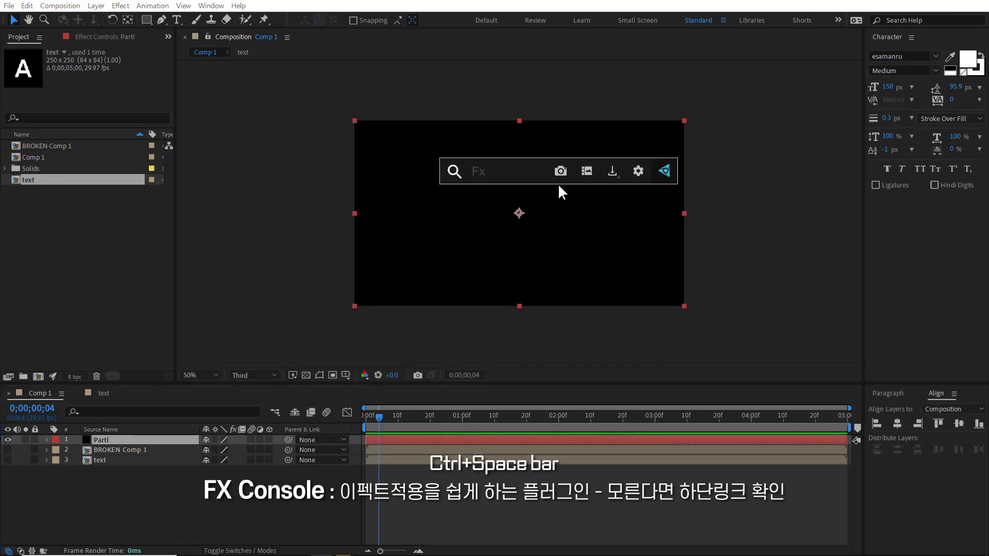
text(par)
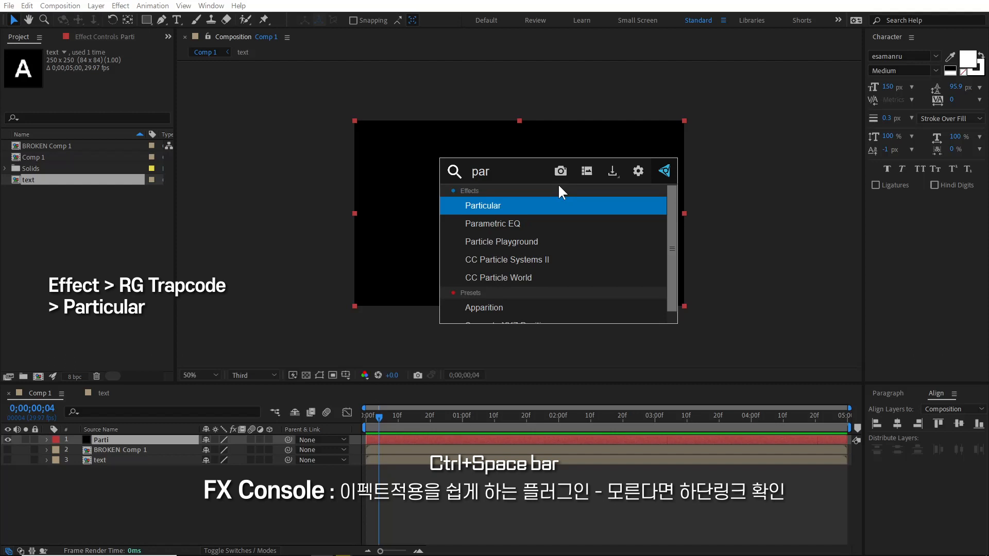
click(505, 208)
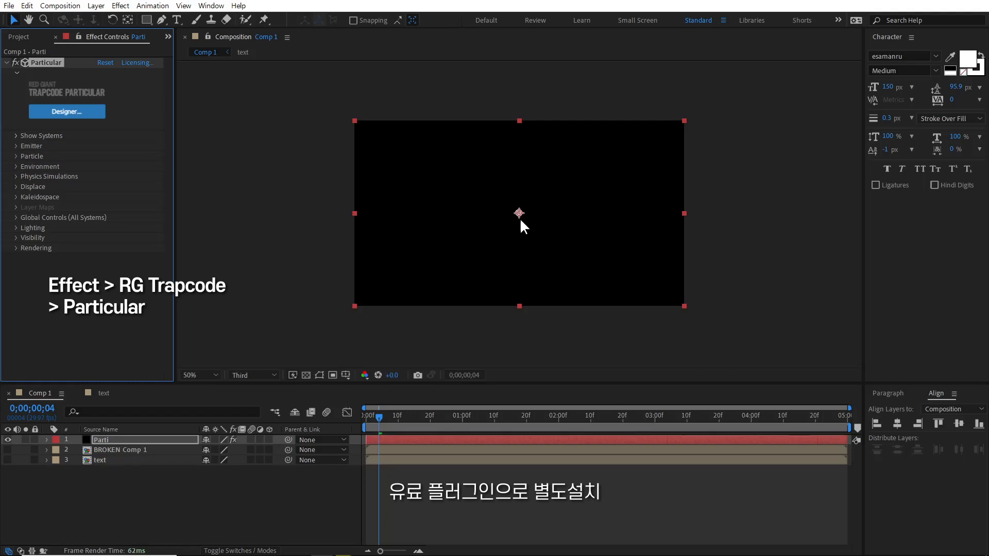
drag(383, 415, 642, 437)
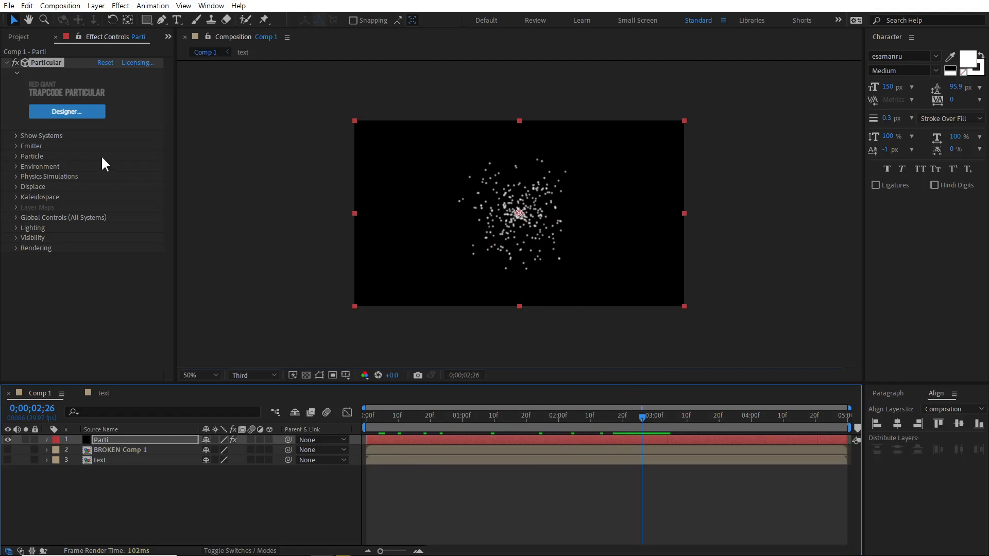
Set the Emitter Type of the Particular effect to Layer
click(33, 147)
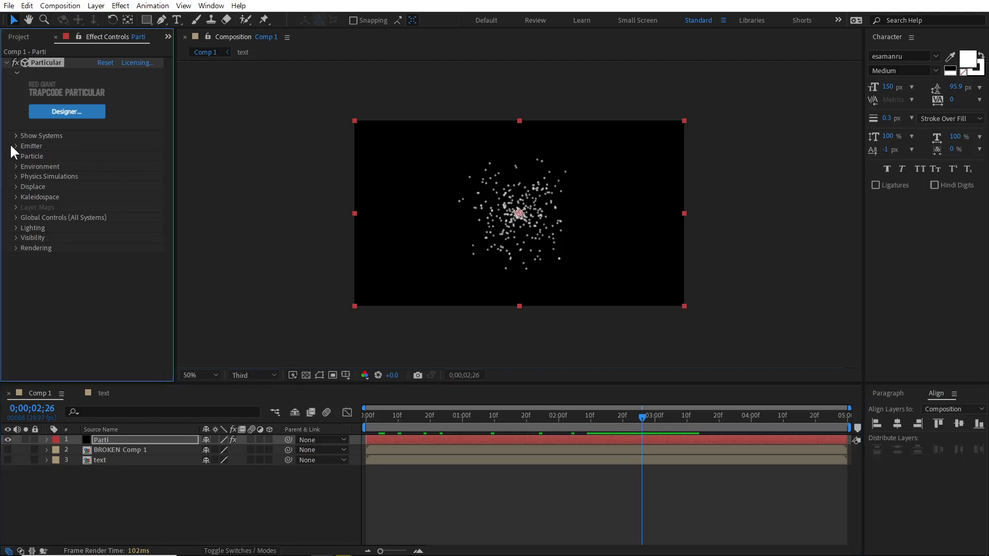
click(16, 146)
scroll(18, 144, down, 2)
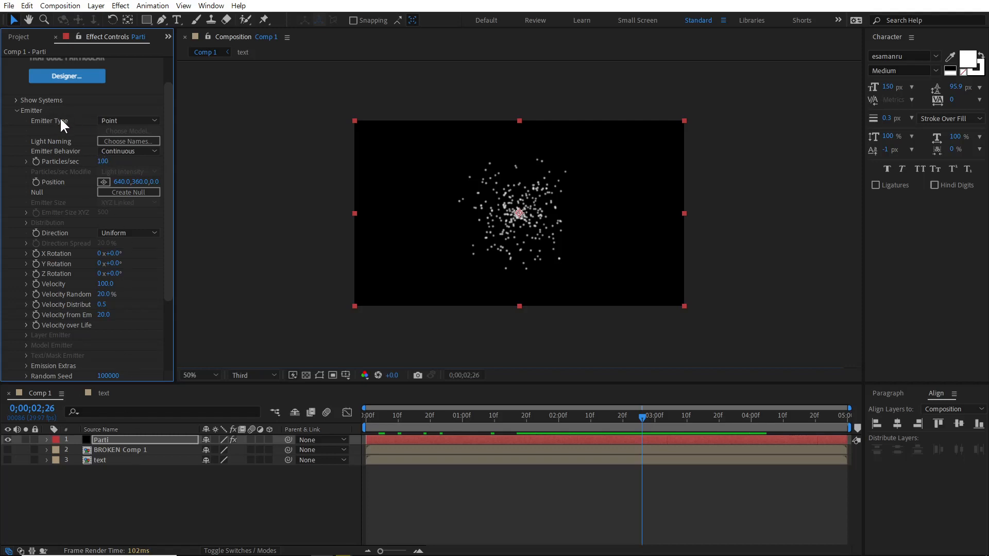
click(112, 119)
click(115, 177)
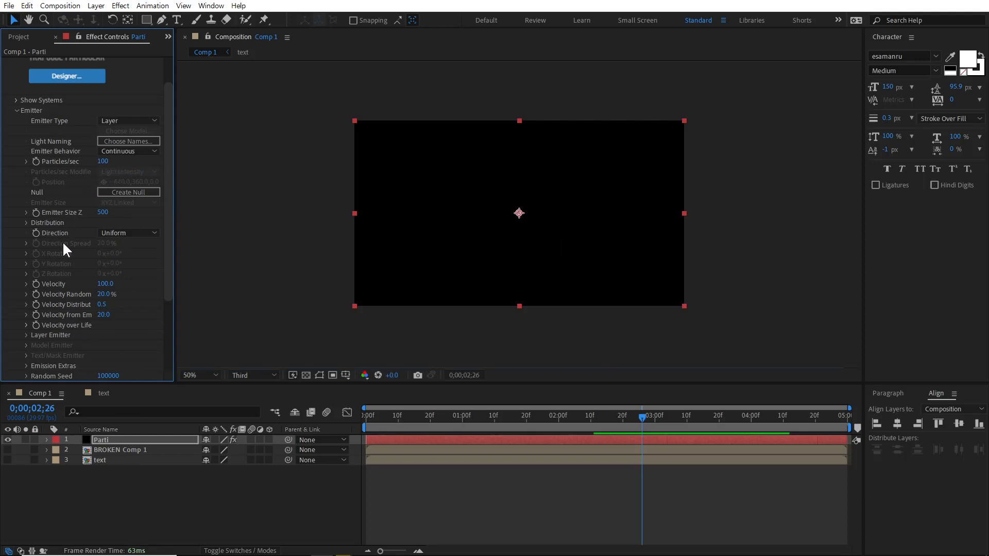
Assign BROKEN Comp 1 as the Layer Emitter source, make that layer 3D, and preview the emission
click(27, 335)
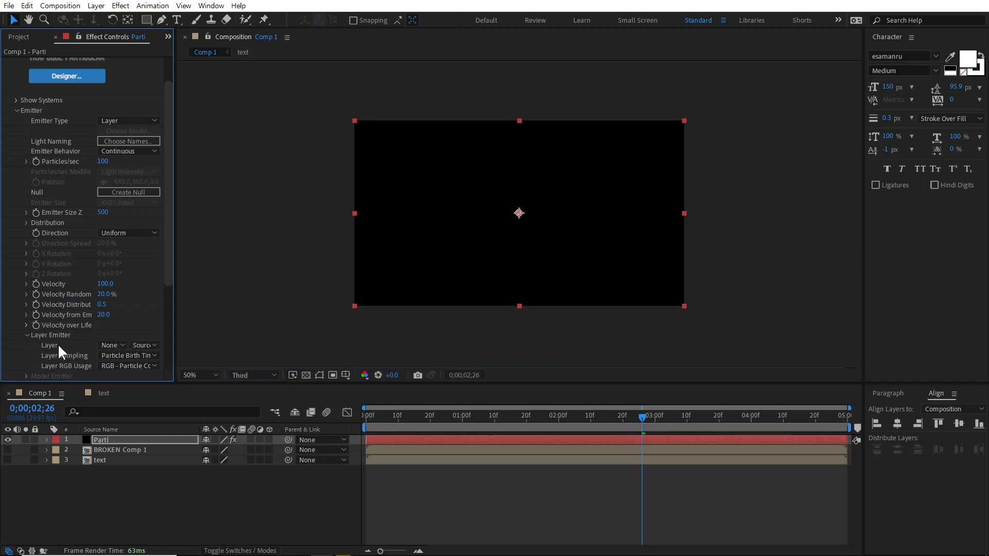
click(108, 344)
click(137, 384)
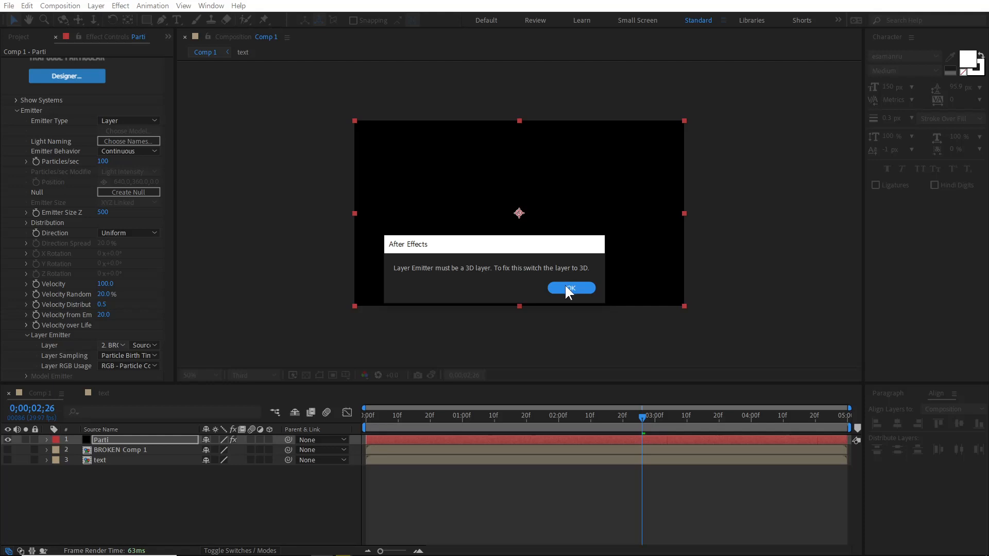
click(564, 283)
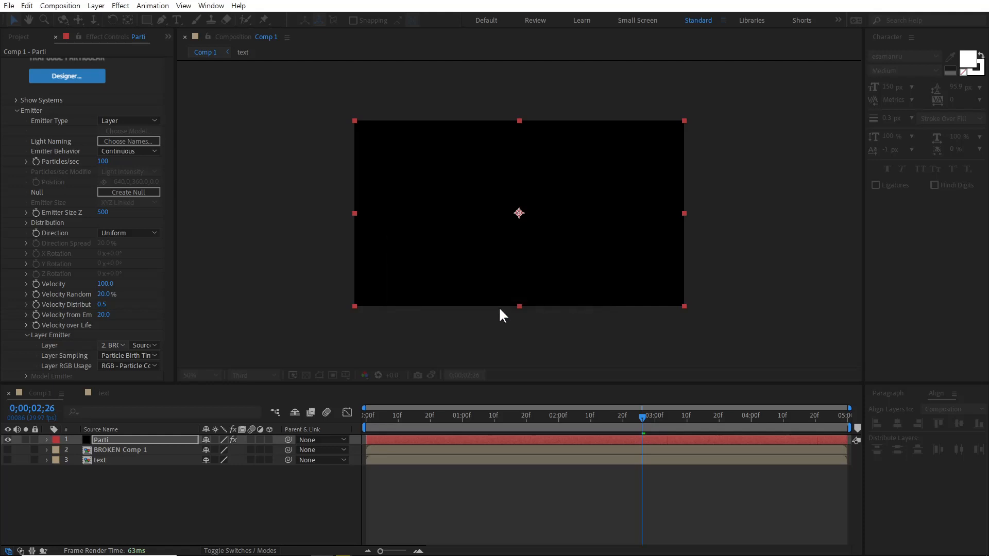
click(269, 460)
click(269, 450)
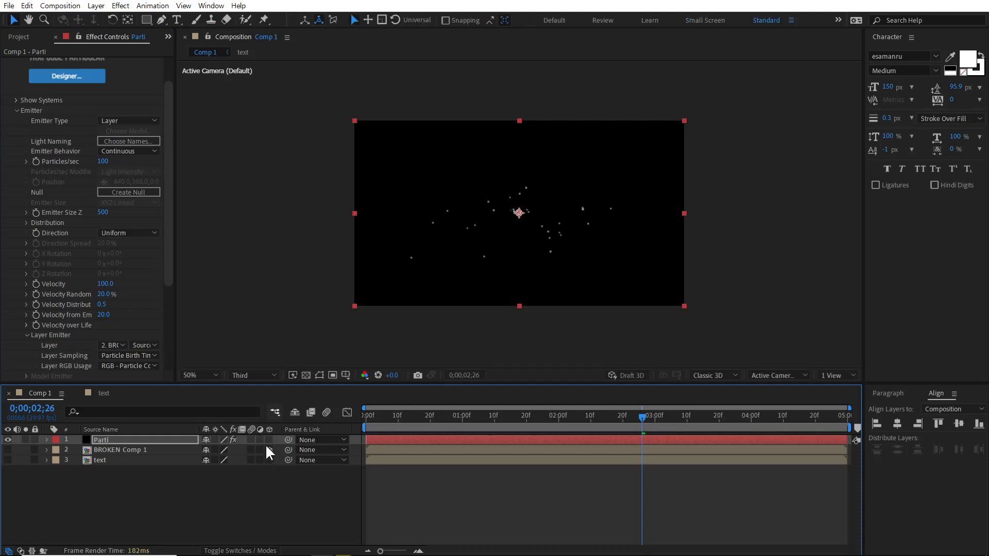
click(444, 416)
drag(448, 417, 729, 436)
Set the emitter's Velocity to 0 and its Velocity Random to 0%
click(104, 284)
text(0)
key(Return)
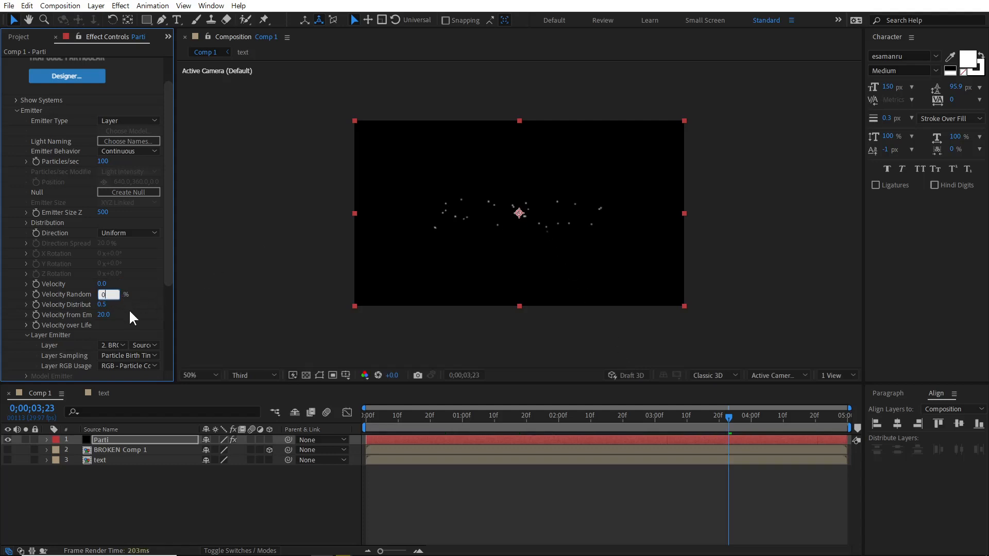
text(0)
key(Return)
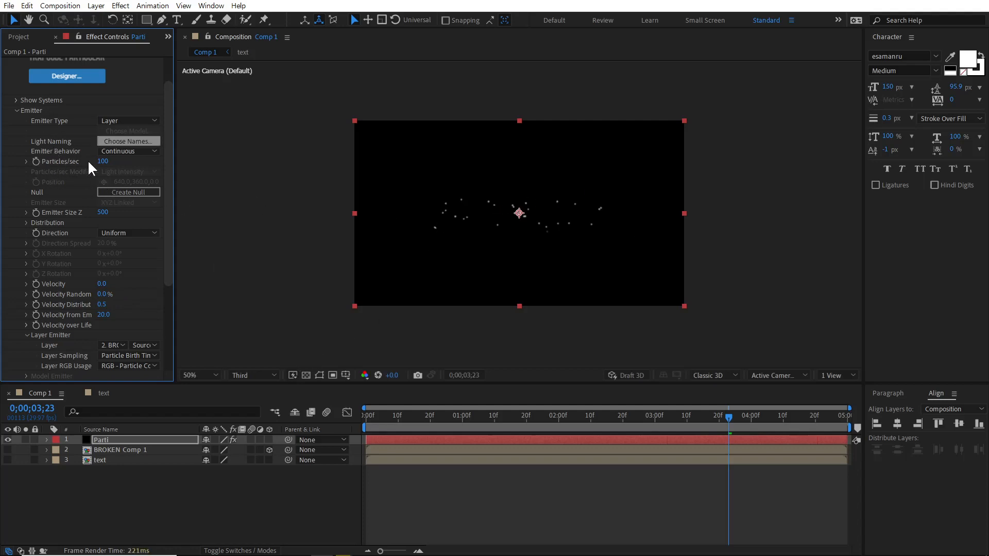
Set the emitter's Particles/sec to 1000 and check the particles around 4 seconds
click(108, 161)
click(116, 162)
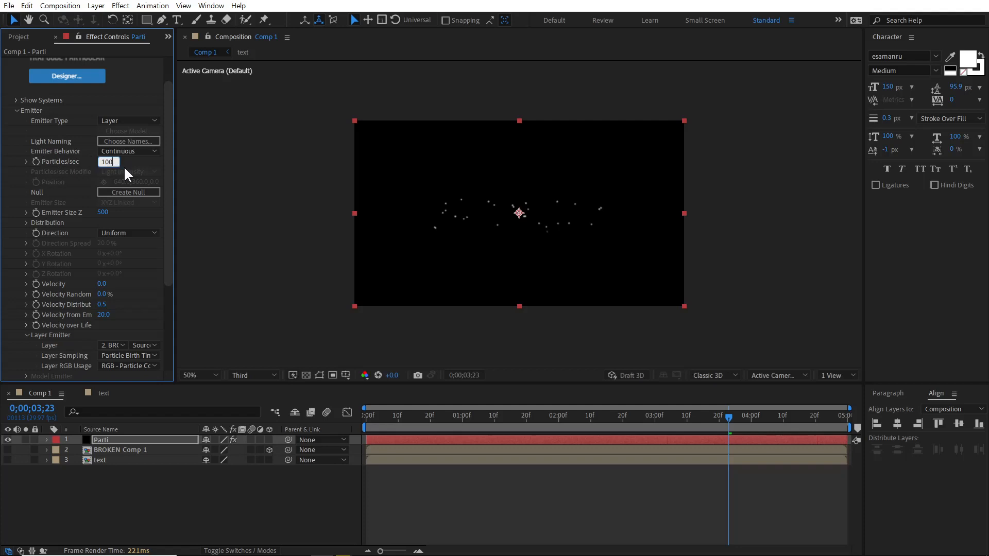
text(0)
key(Return)
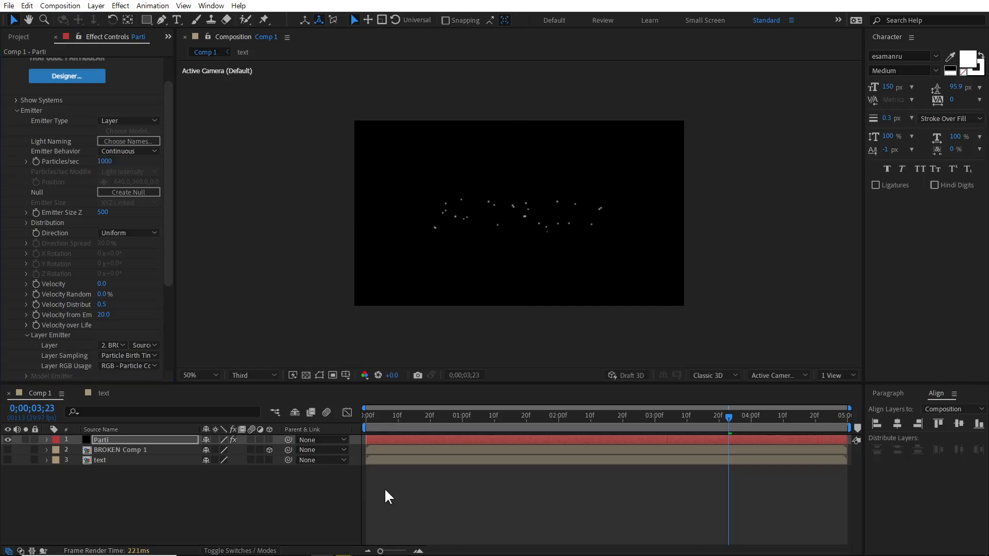
click(384, 487)
click(772, 416)
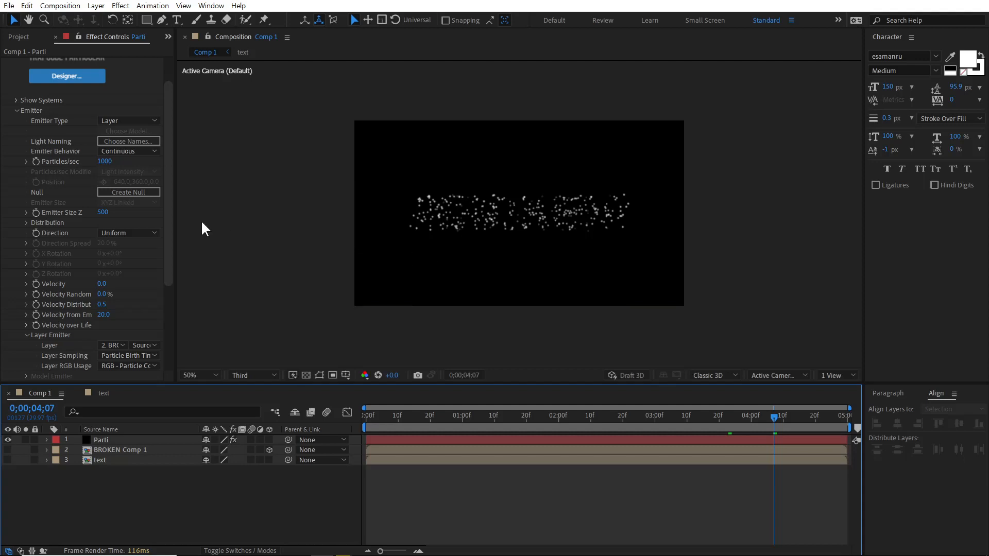
At 0;00;02;00, keyframe the emitter's Emitter Size Z with a value of 0
click(168, 214)
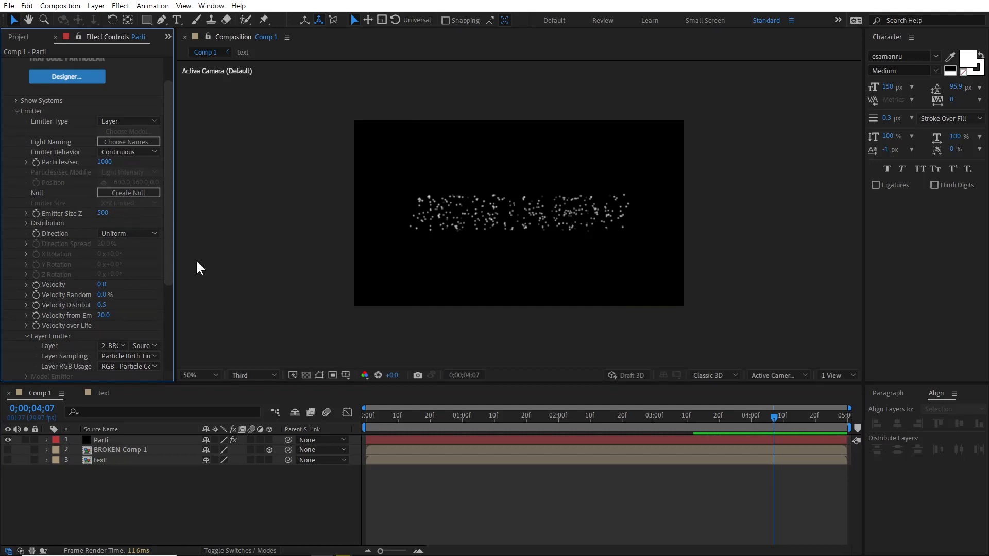
click(559, 419)
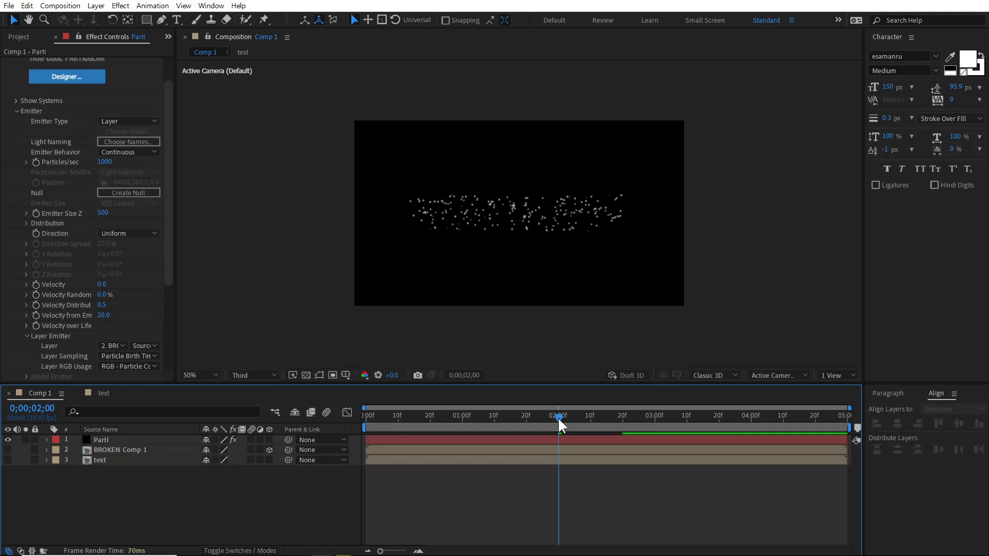
click(102, 213)
text(0)
key(Return)
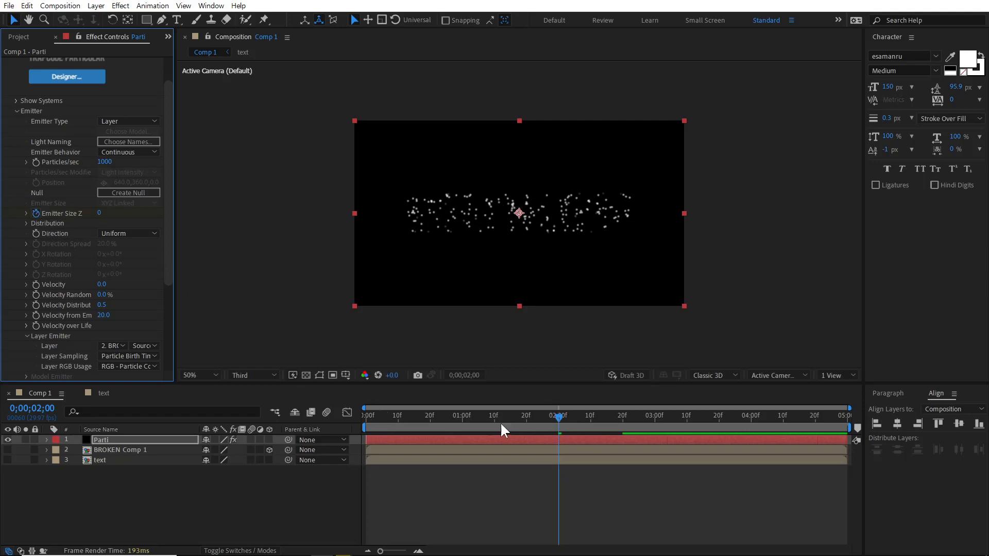
At 0;00;00;00, set an Emitter Size Z keyframe of 8000 and scrub through the resulting animation
click(366, 416)
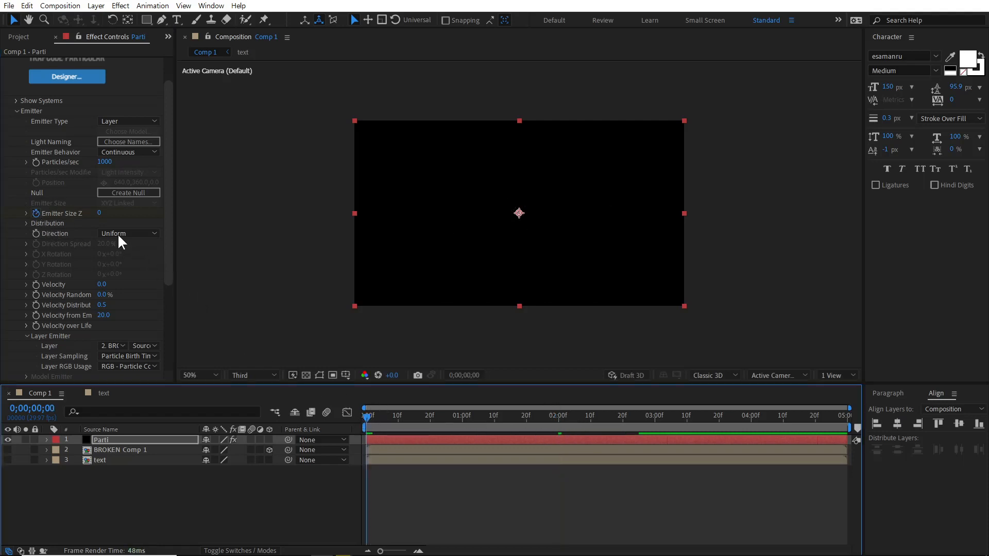
click(99, 213)
text(8000)
key(Return)
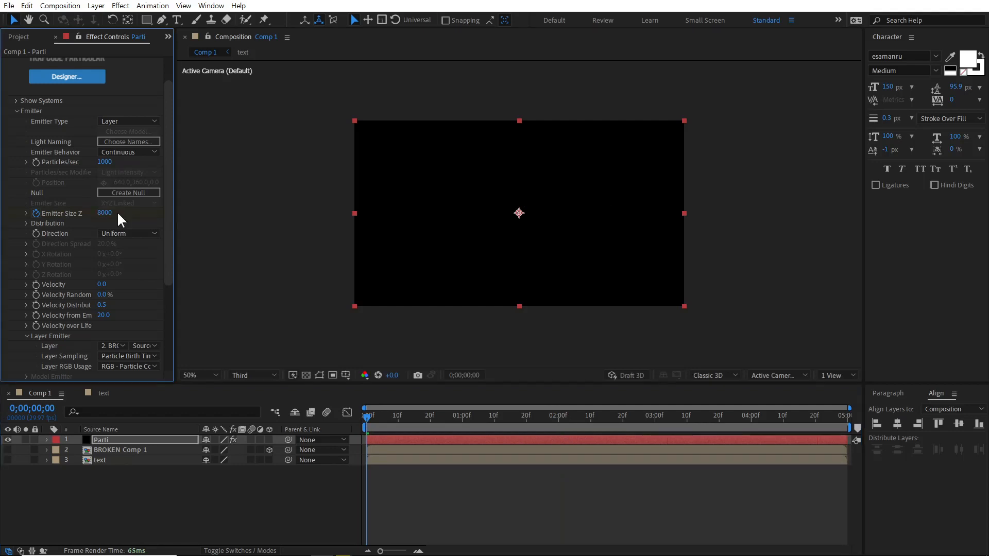
drag(379, 418, 710, 425)
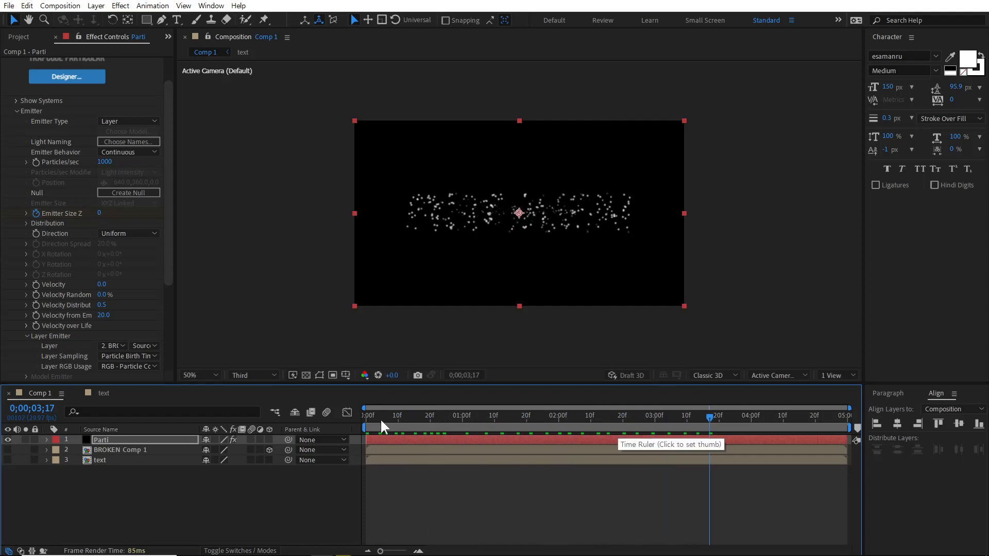
drag(372, 417, 693, 429)
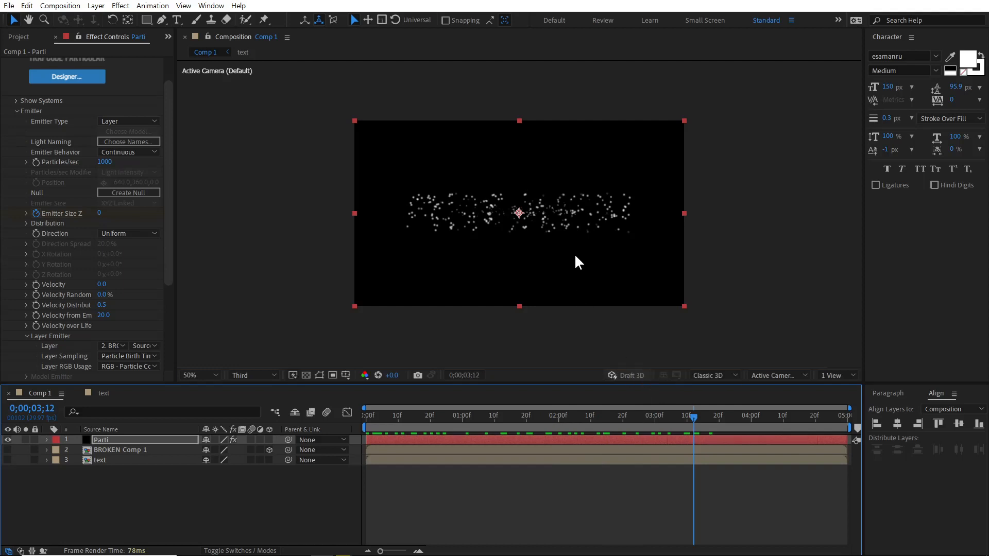
Magnify the composition preview to 200% and set its resolution to Half
key(period)
key(period)
click(255, 376)
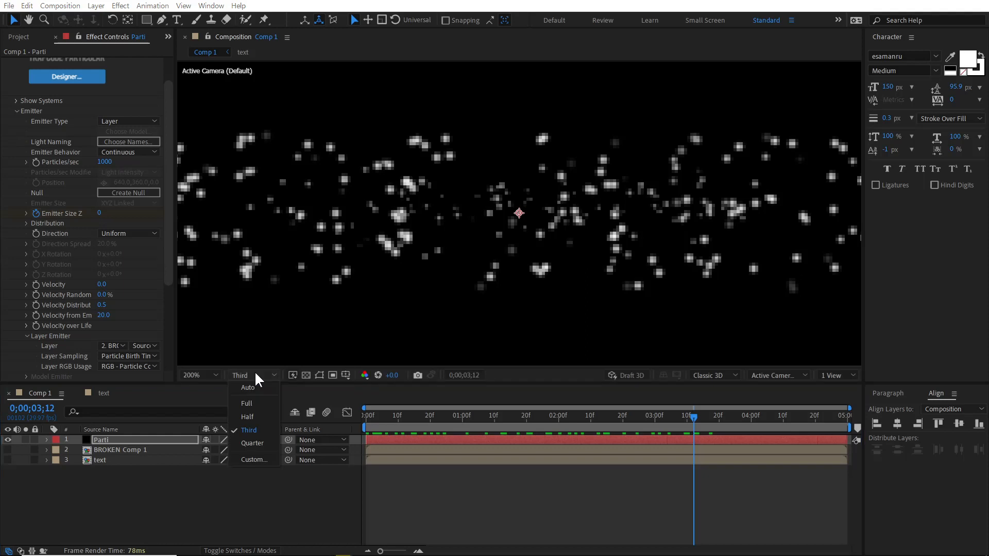
click(256, 415)
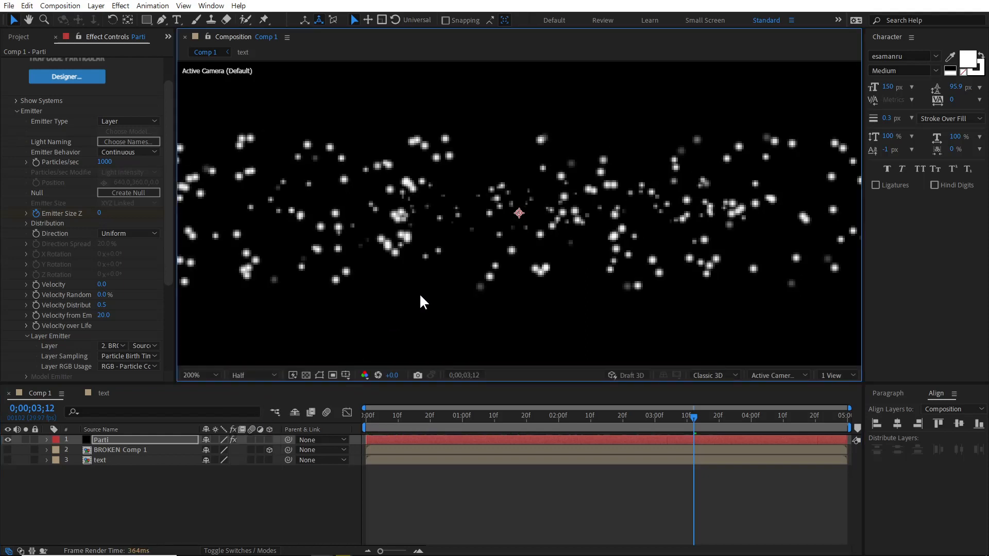
scroll(165, 243, down, 1)
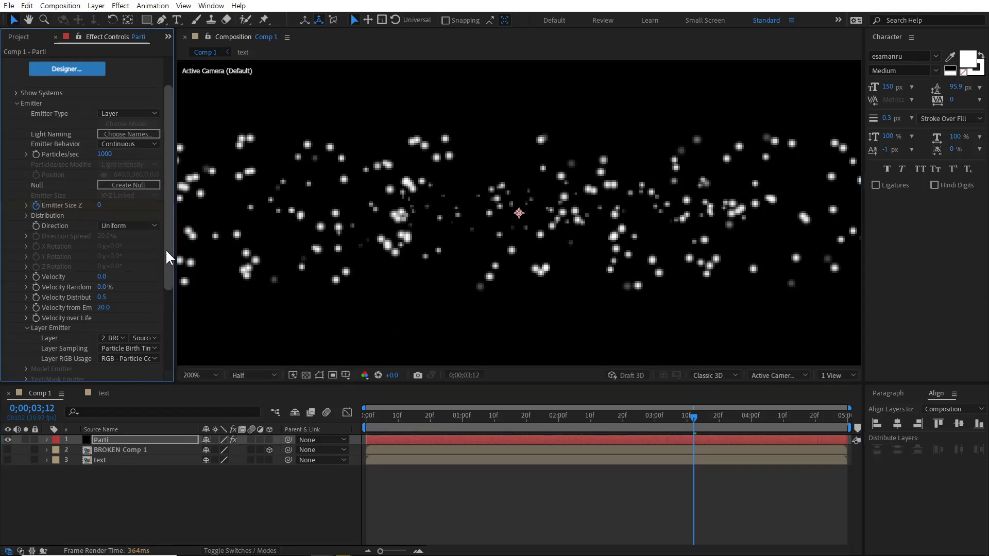
Change Particular's Particle Type to Sprite and assign the text layer as the sprite source
click(16, 103)
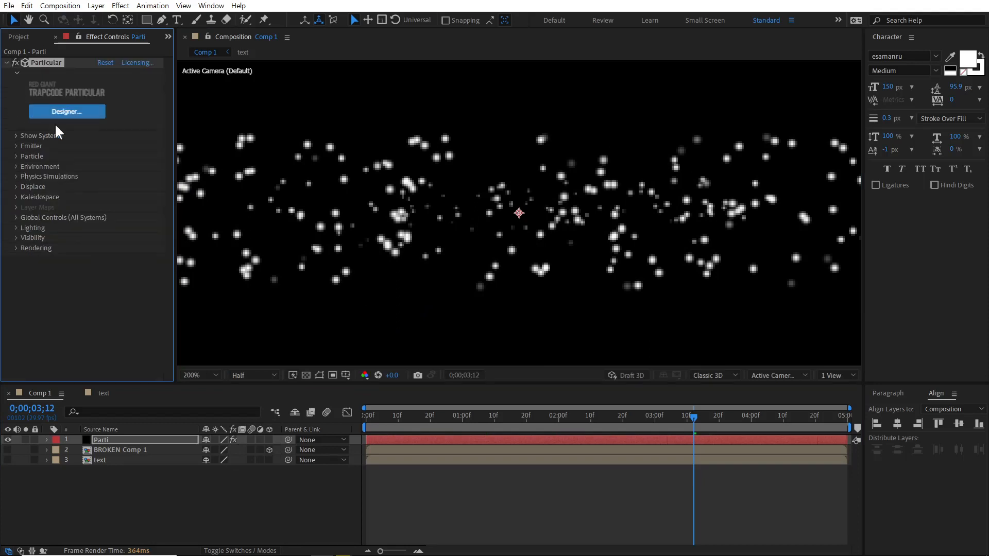
click(16, 156)
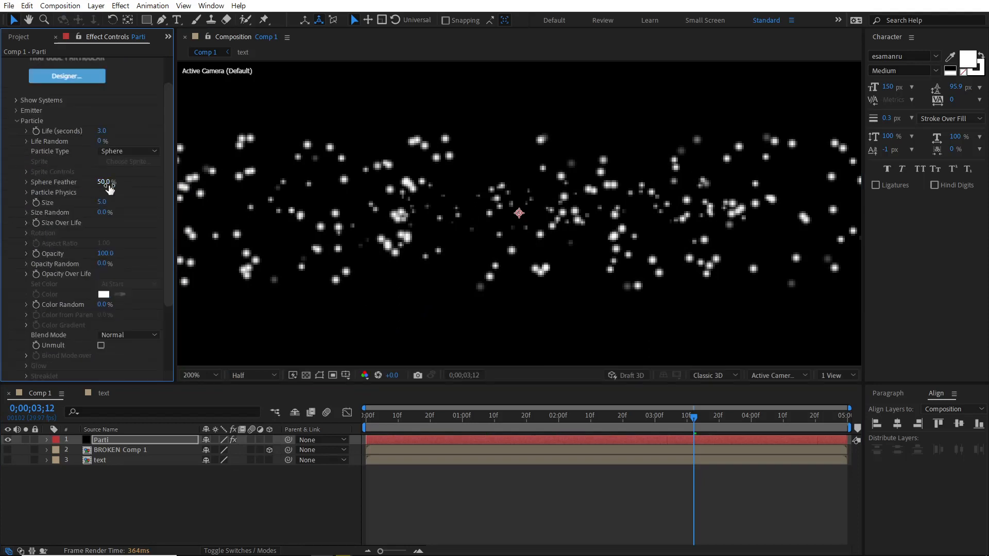
click(117, 149)
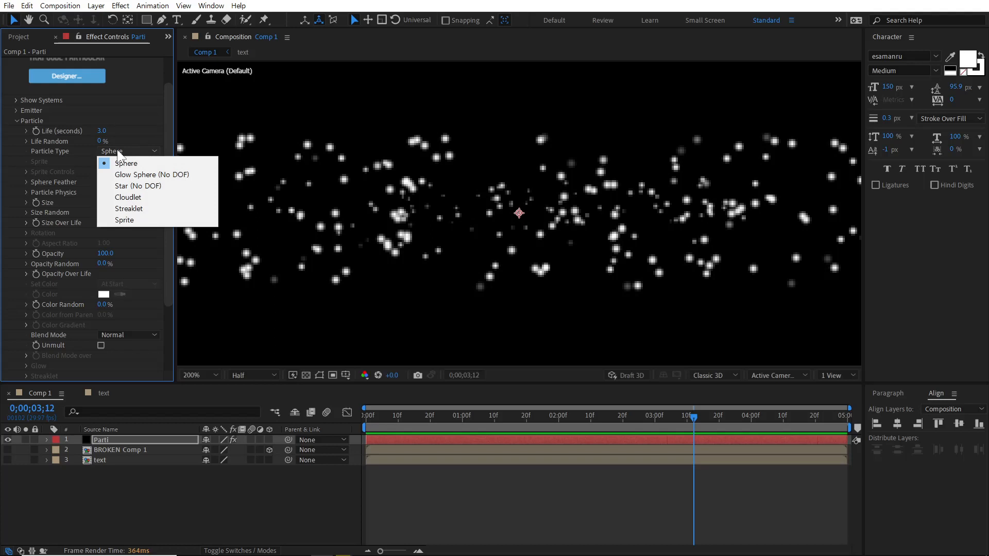
click(154, 218)
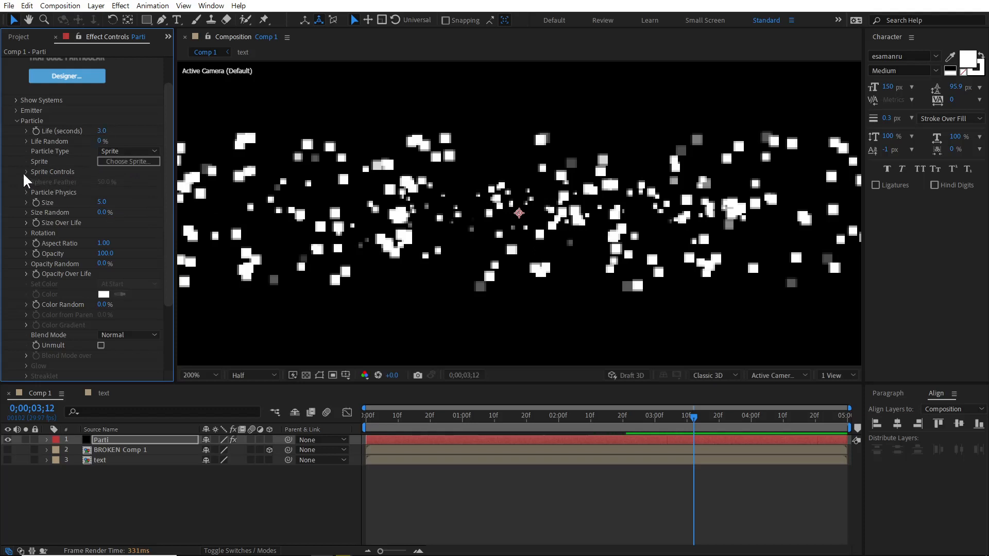
click(24, 172)
click(110, 181)
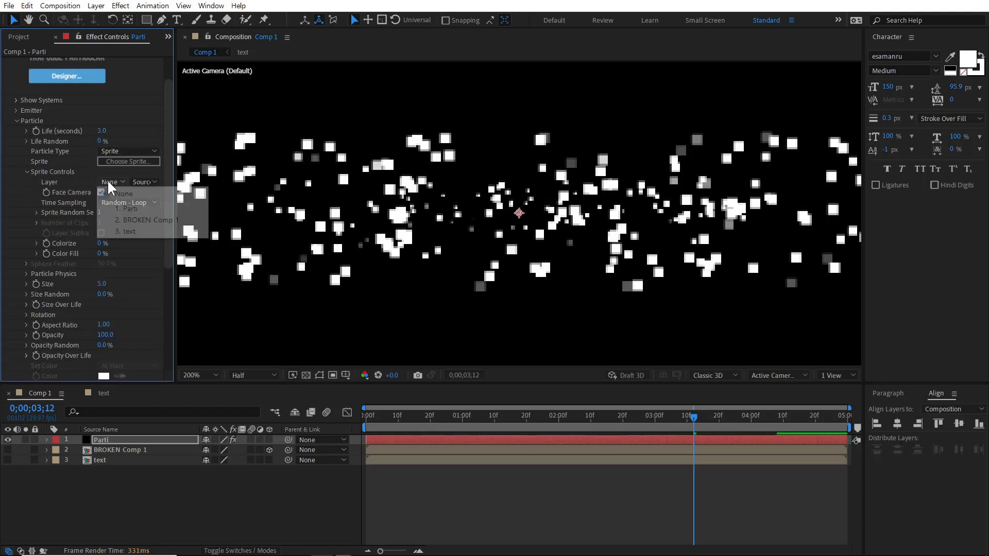
click(125, 231)
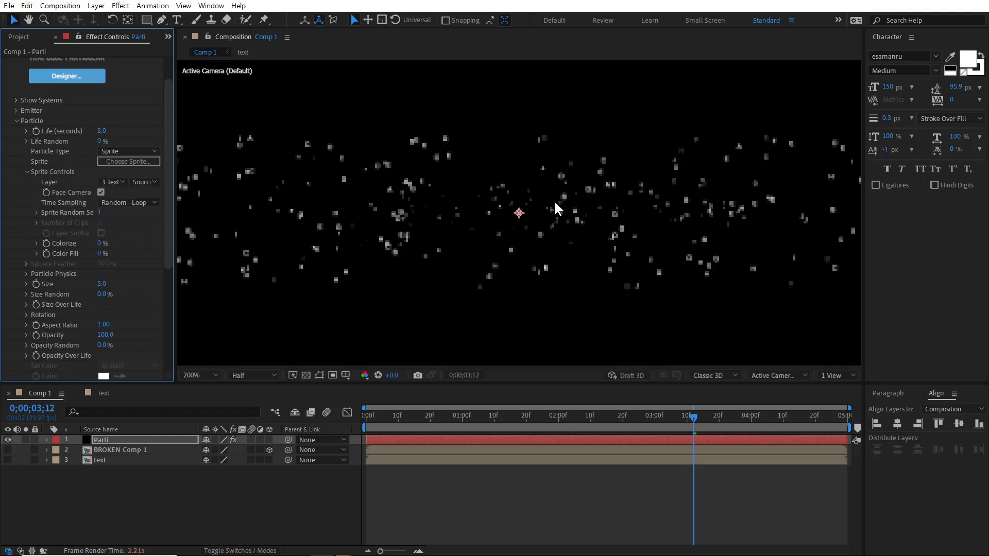
Raise the preview resolution to Full and set the particle Size to 10, checking the letters around 0;00;01;10
click(252, 375)
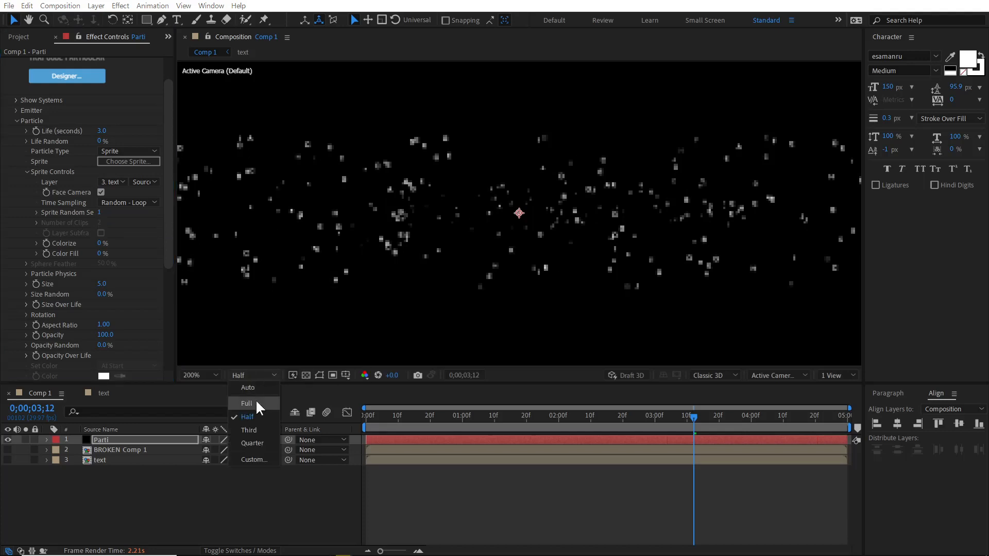
click(256, 400)
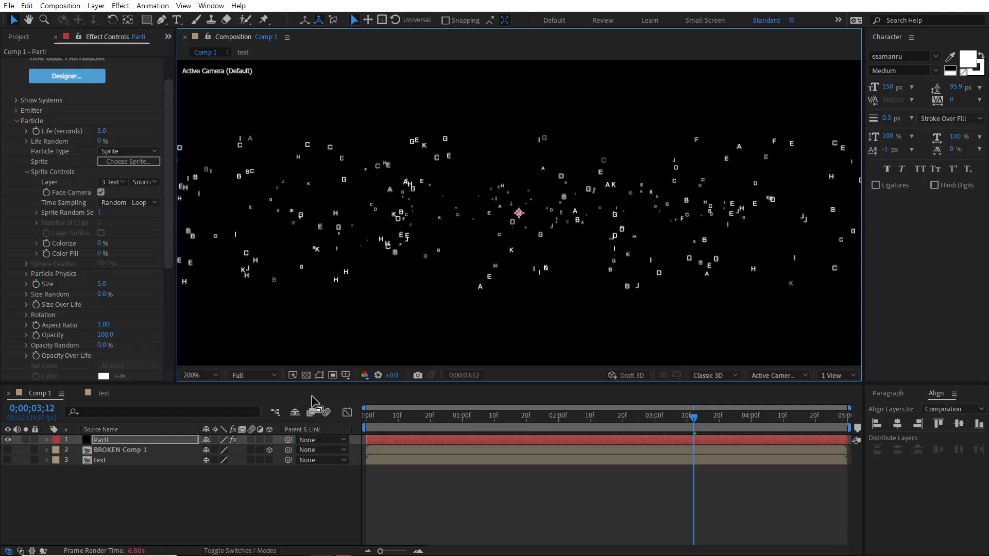
click(101, 285)
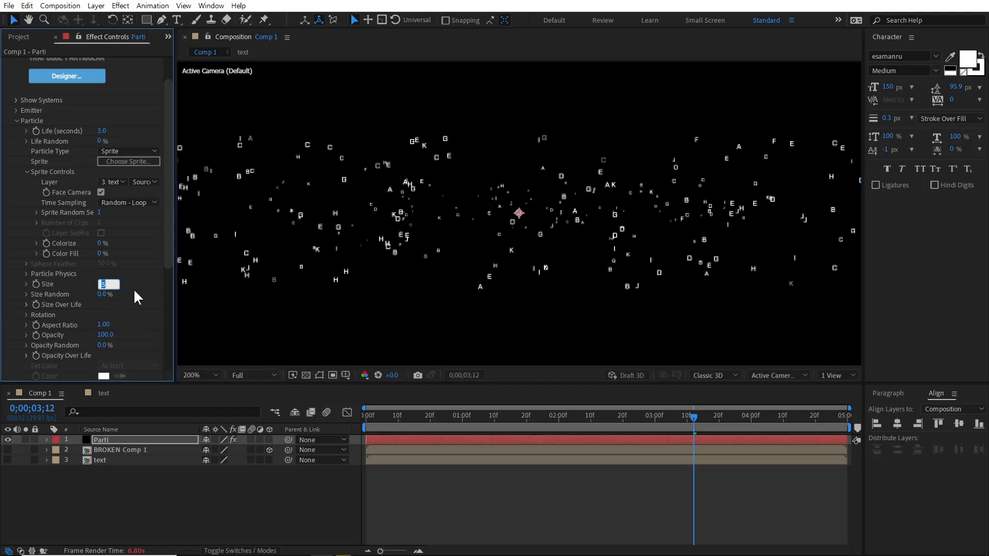
text(10)
key(Return)
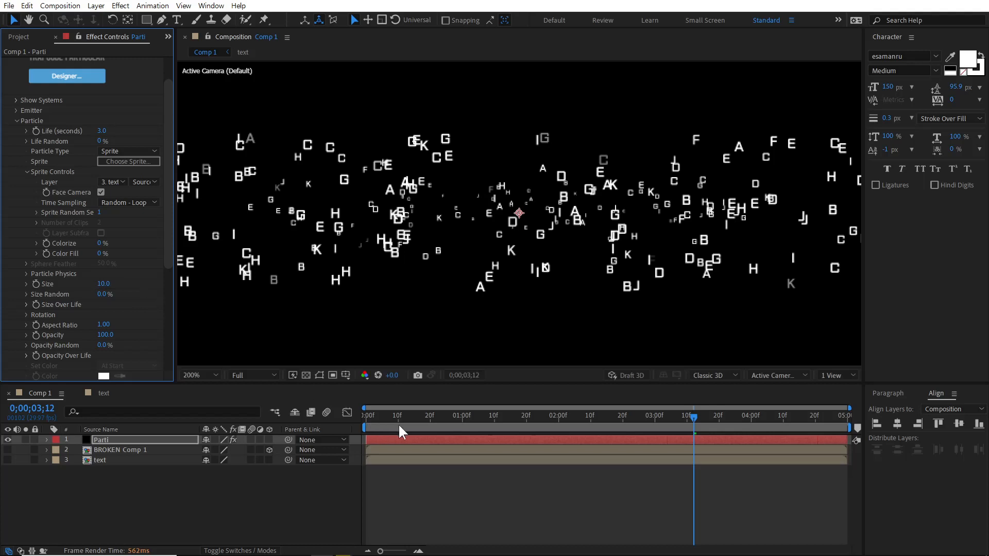
click(495, 415)
scroll(512, 226, down, 1)
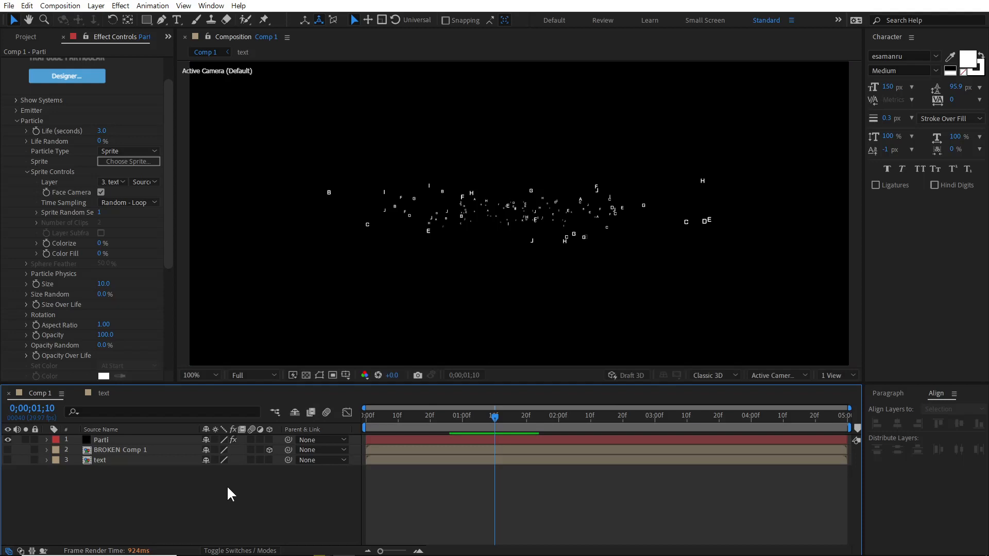
Add a one-node camera to the composition with the 80mm preset
right_click(272, 486)
mouse_move(350, 363)
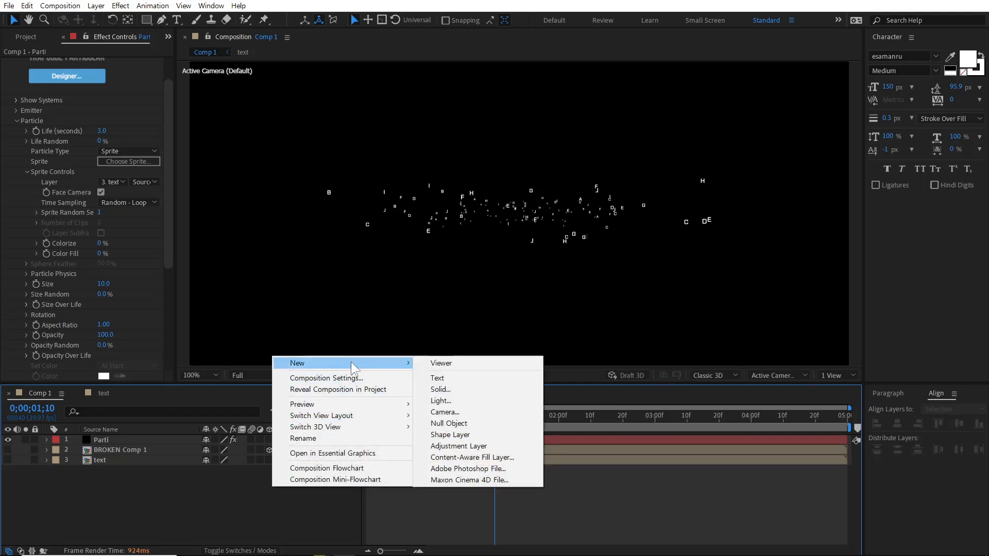
click(475, 412)
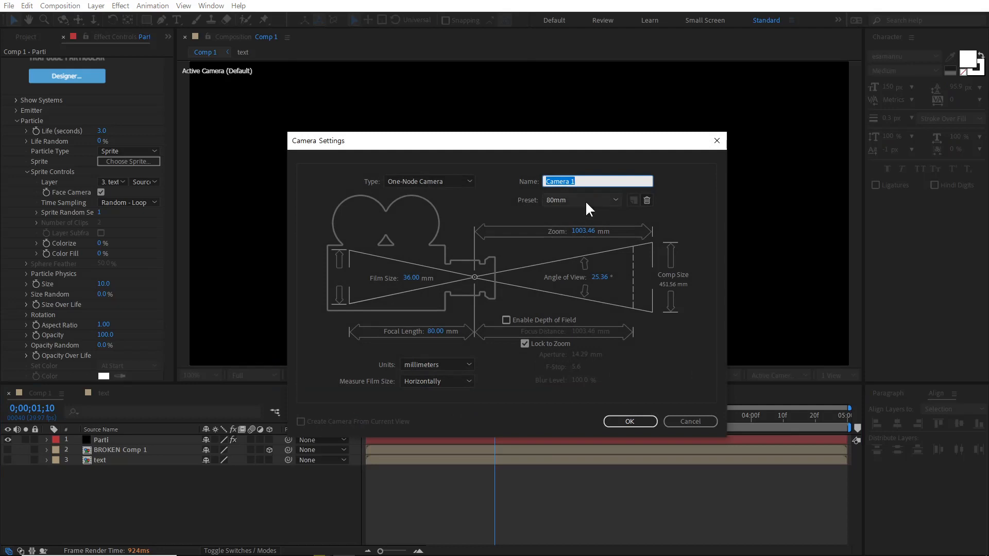
click(585, 200)
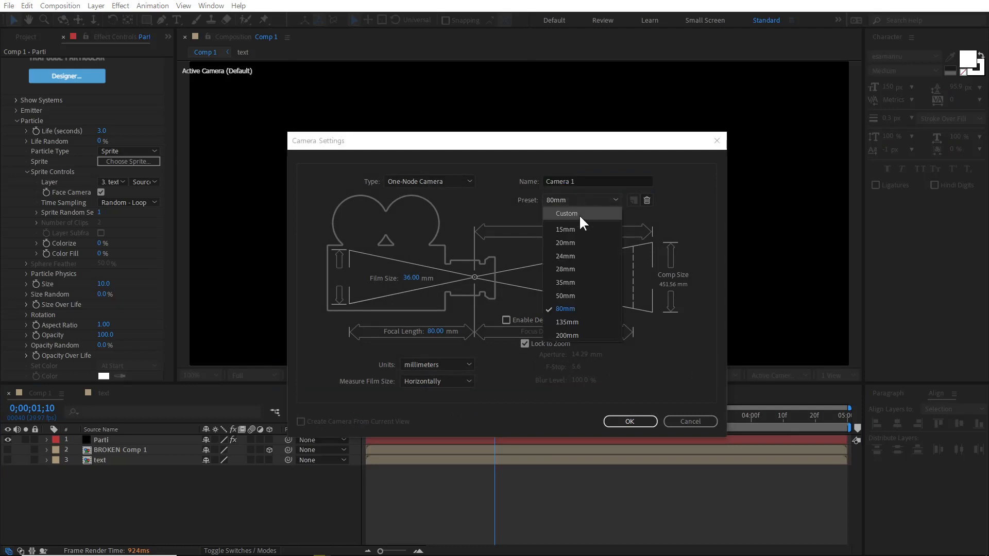
click(566, 308)
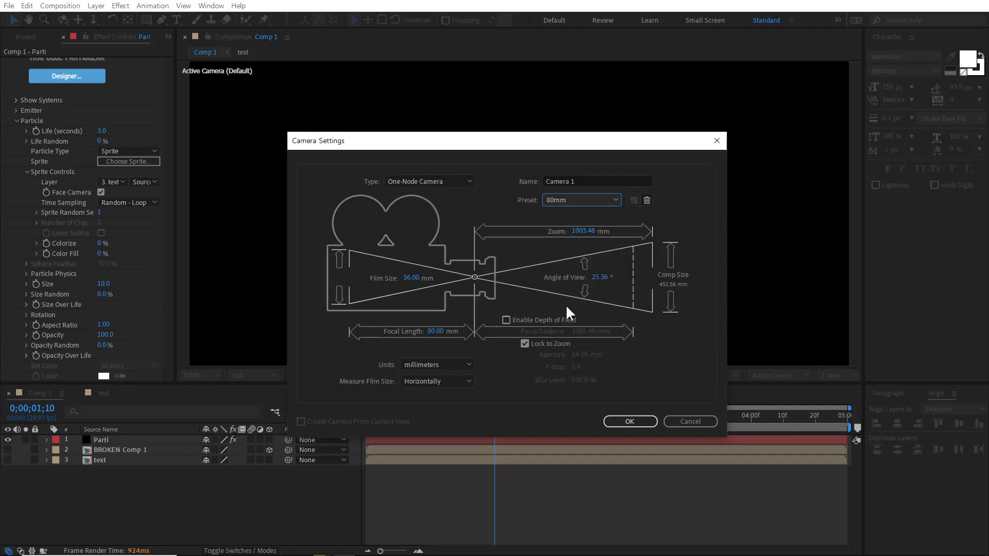
click(636, 422)
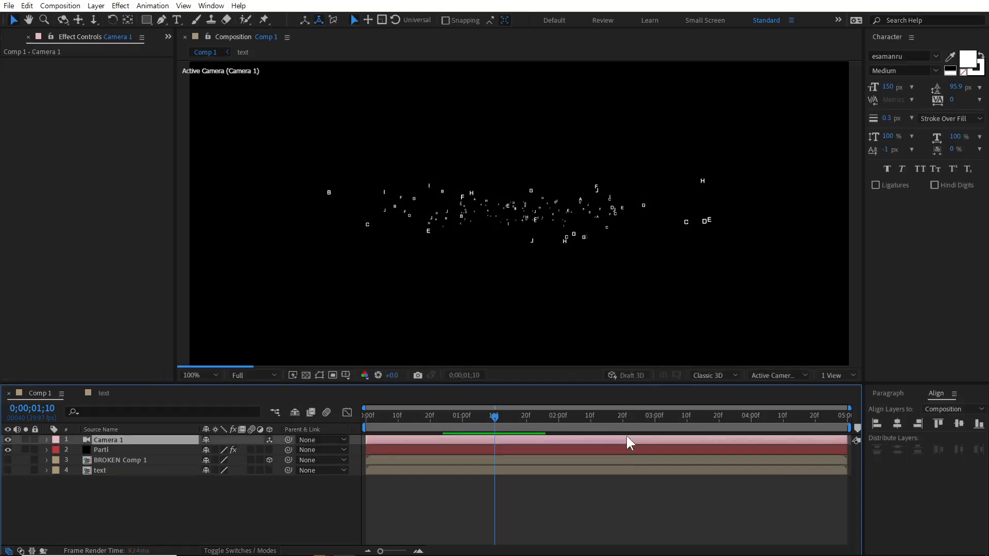
At 0;00;03;00, keyframe the camera's Z Position with a value of -4000
click(656, 418)
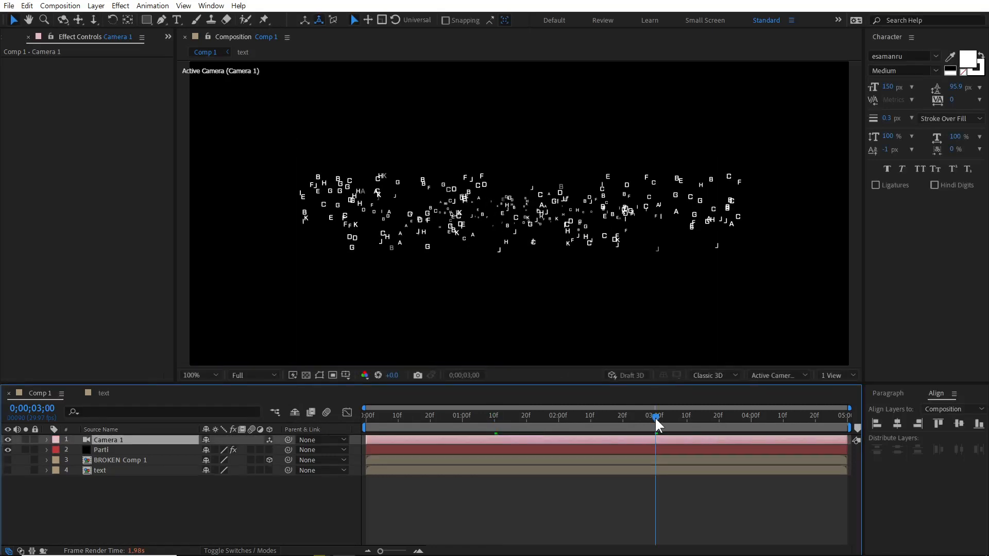
key(p)
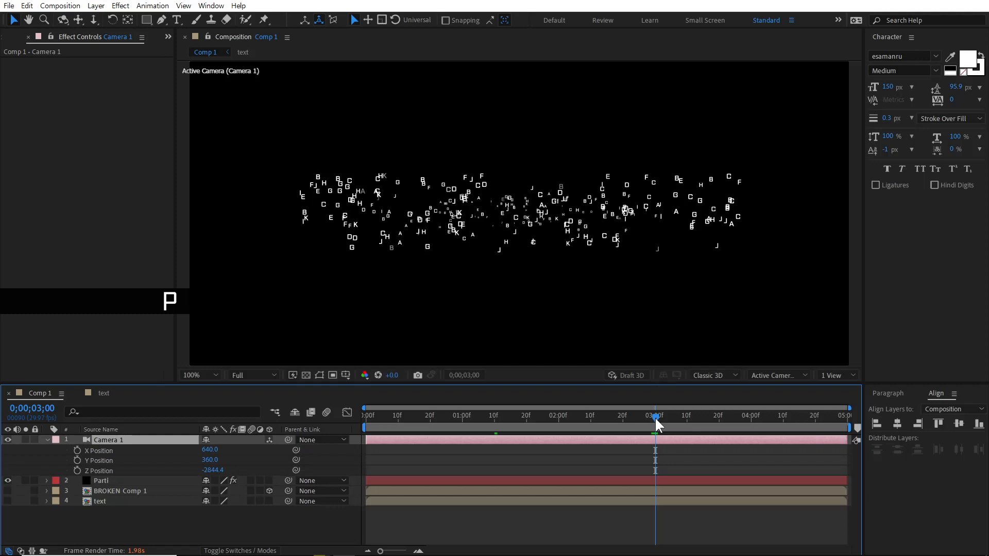
click(78, 470)
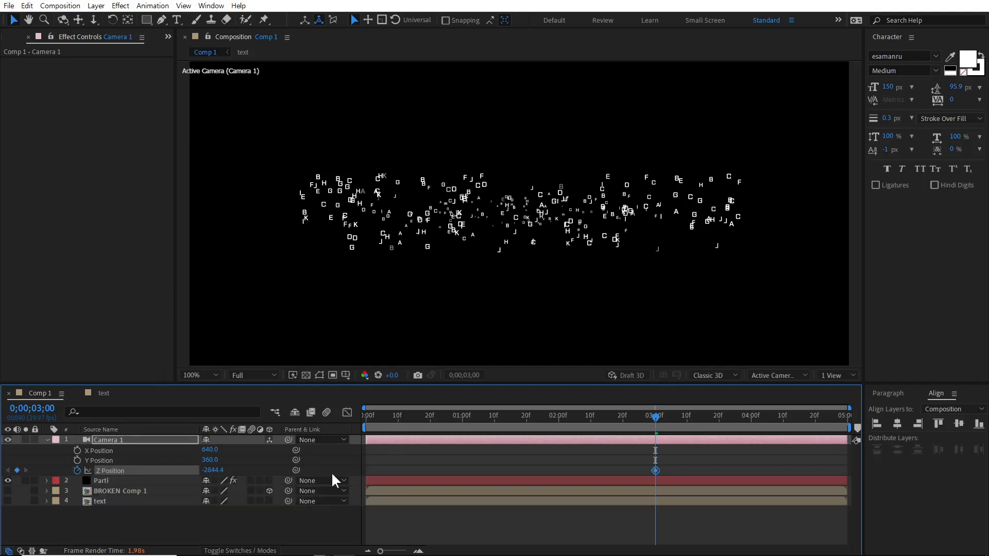
click(209, 471)
text(-4000)
key(Return)
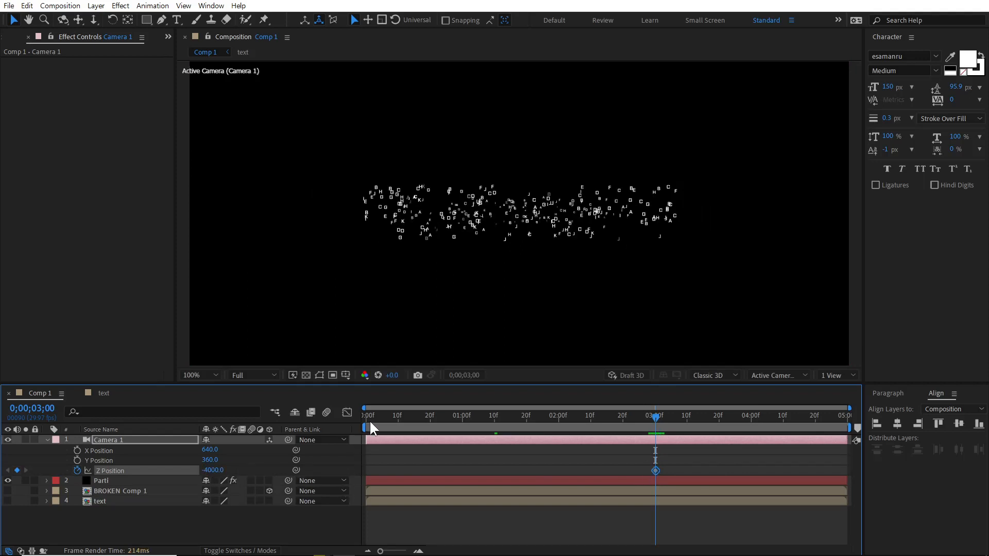
At 0;00;00;00, set a camera Z Position keyframe of 0 and step through the resulting pull-back
click(368, 417)
click(213, 470)
text(0)
key(Return)
click(408, 417)
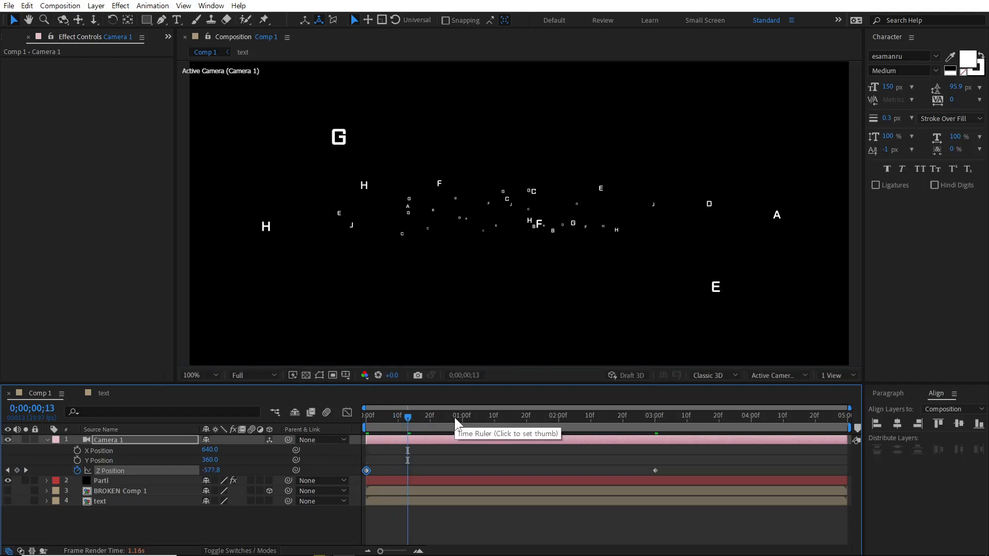
click(457, 417)
click(523, 416)
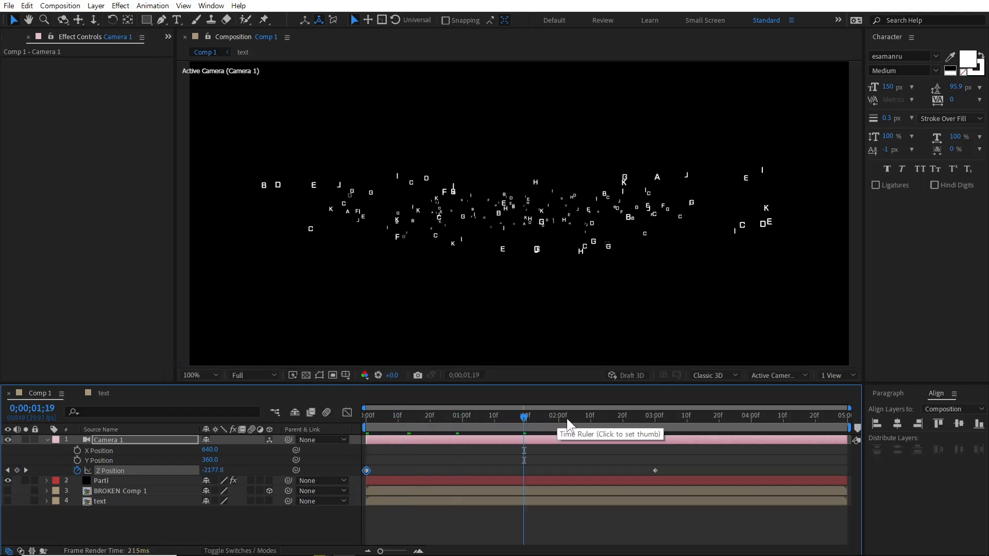
click(604, 417)
click(648, 417)
Apply Easy Ease In to the camera's Z Position keyframe at 0;00;03;00
drag(672, 453, 637, 472)
key(shift+F9)
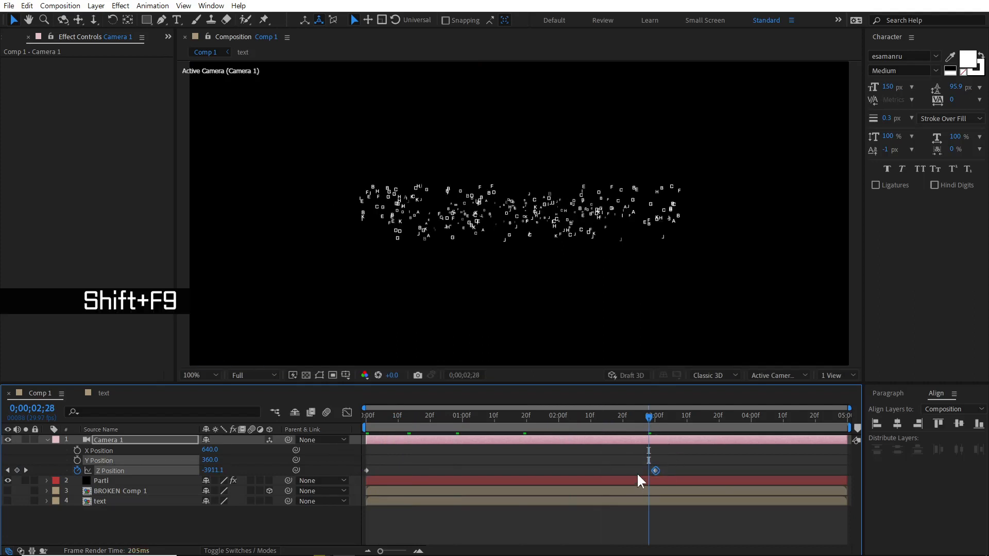
click(685, 458)
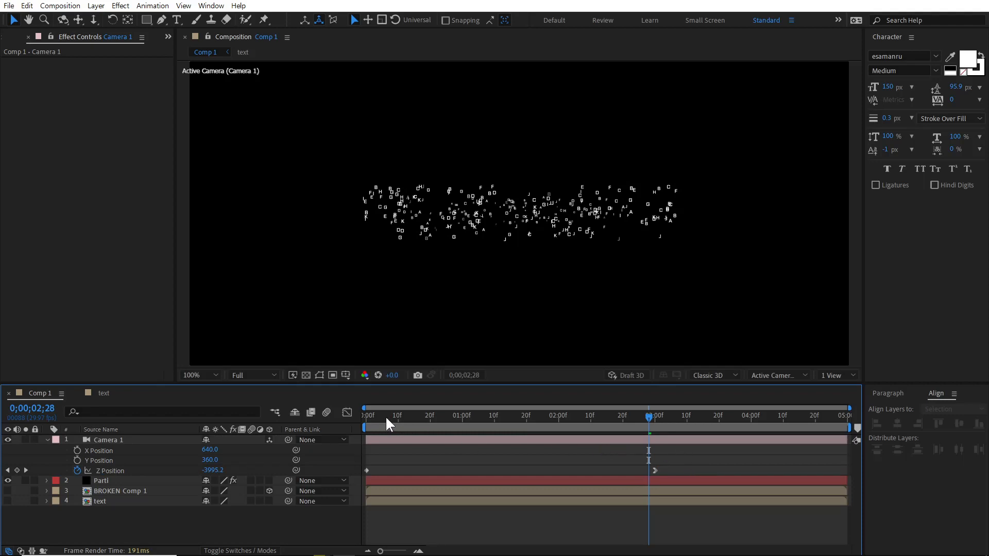
Set the preview to Half resolution and Fit up to 100%, and review the camera move
click(258, 376)
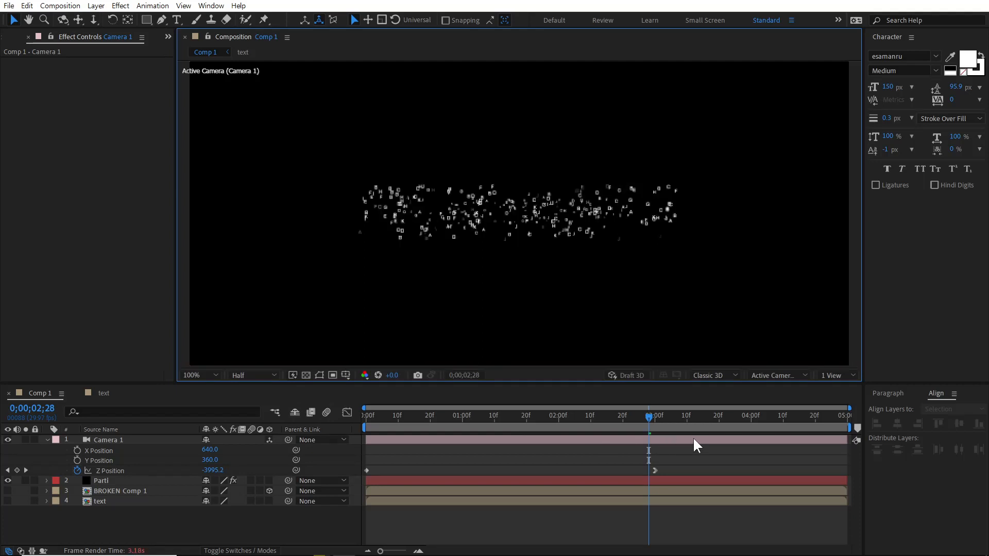
click(206, 375)
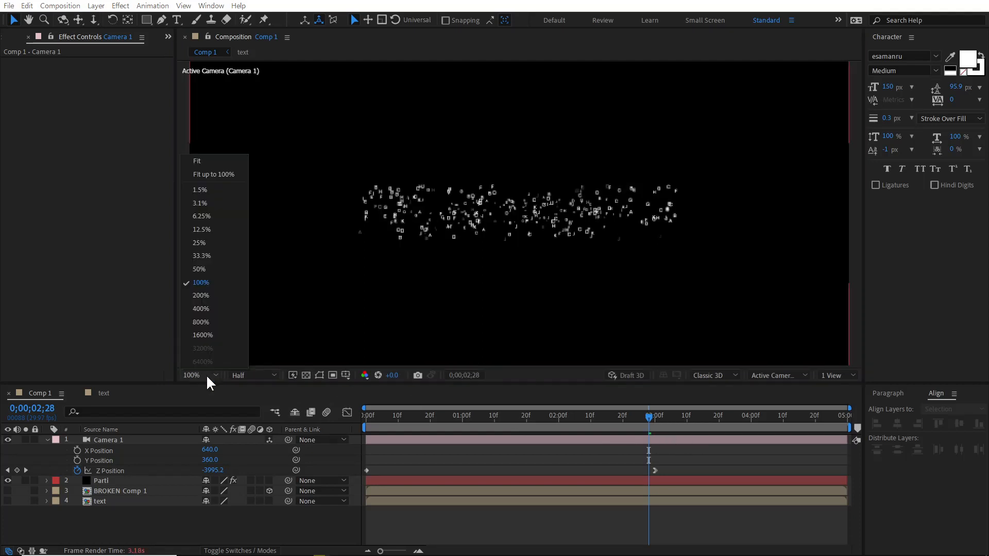
click(218, 174)
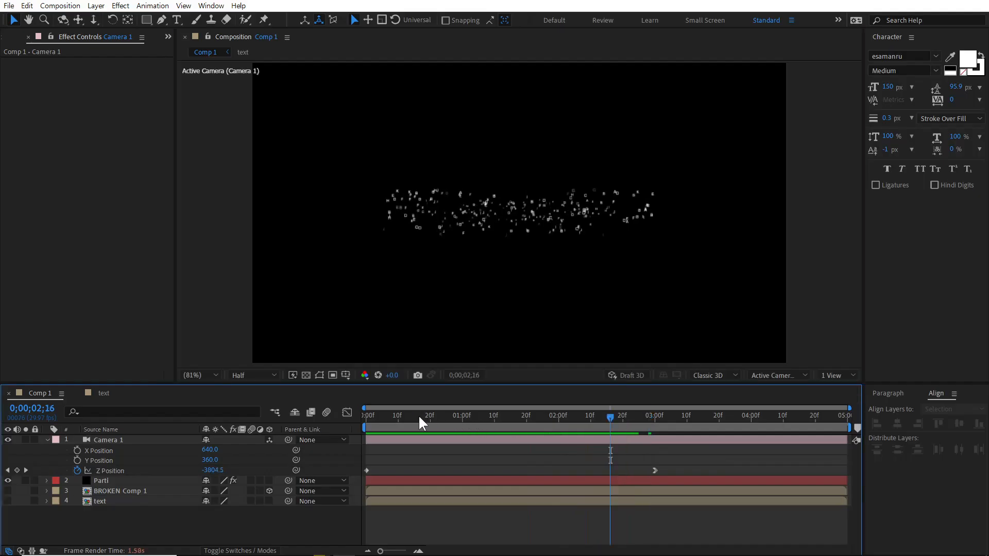
drag(399, 415, 414, 416)
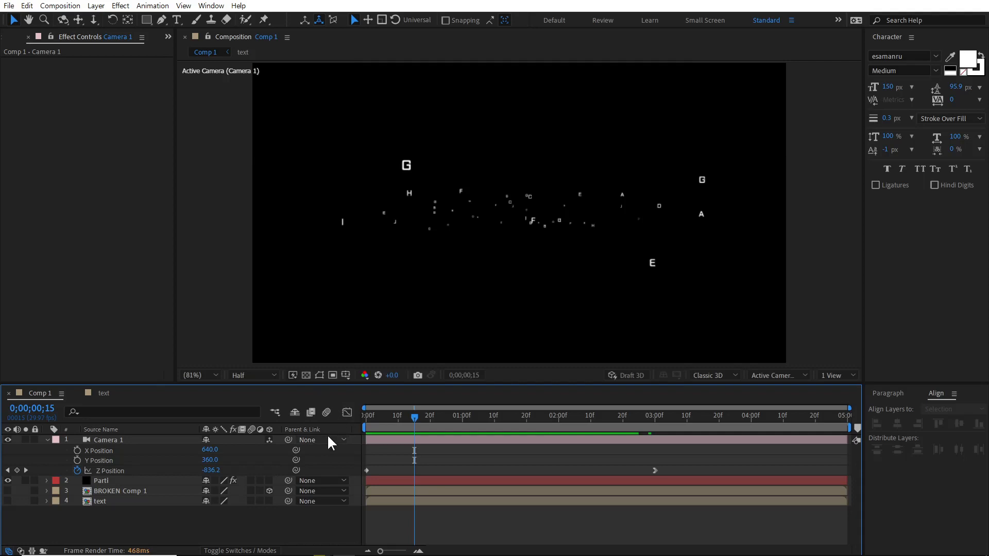
Try motion blur on the composition and the Parti layer, and switch the layer's blur back off
click(324, 412)
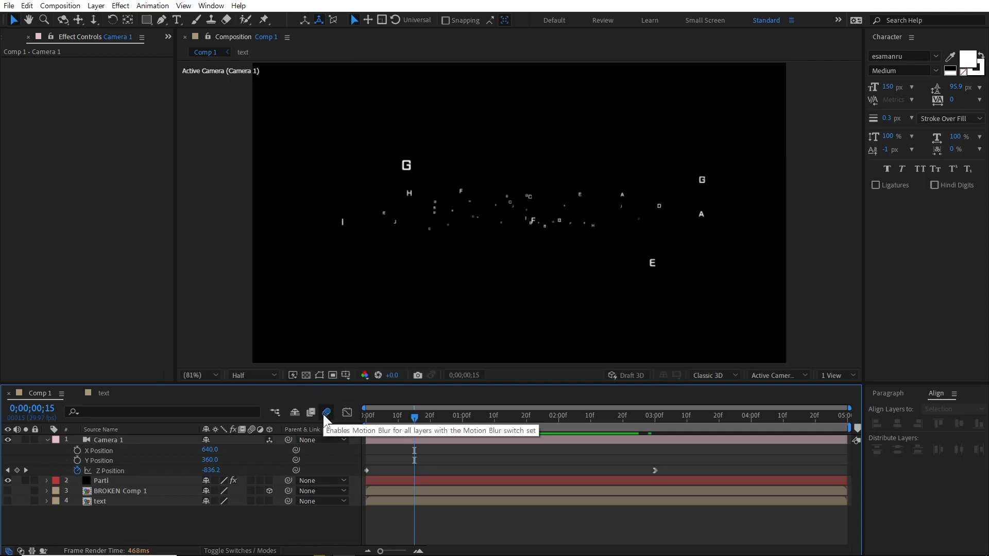
click(119, 481)
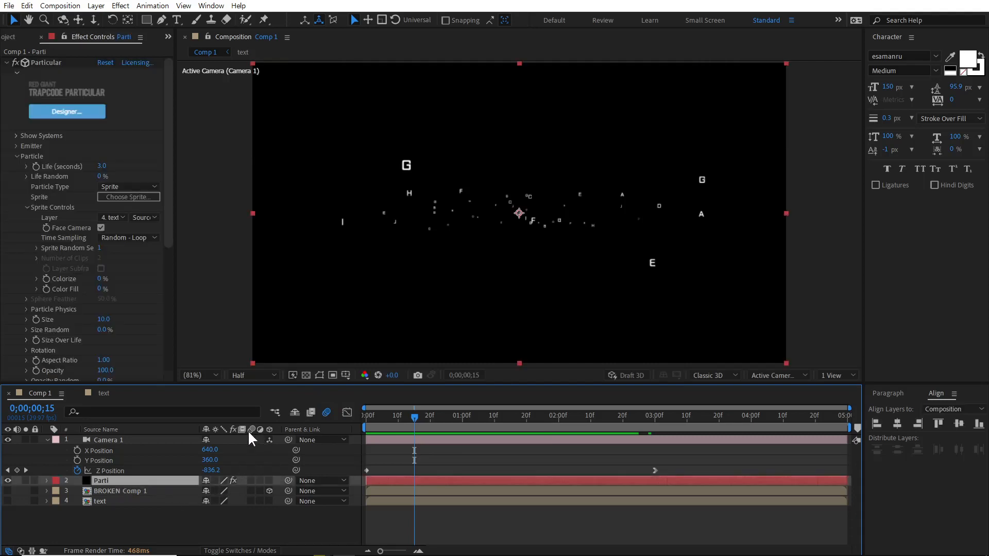
click(250, 480)
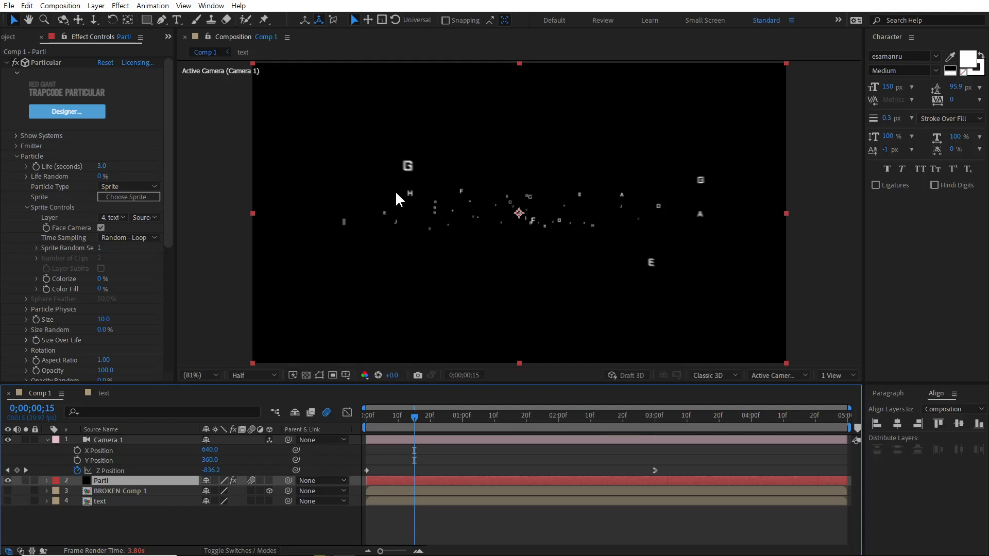
click(252, 481)
click(256, 520)
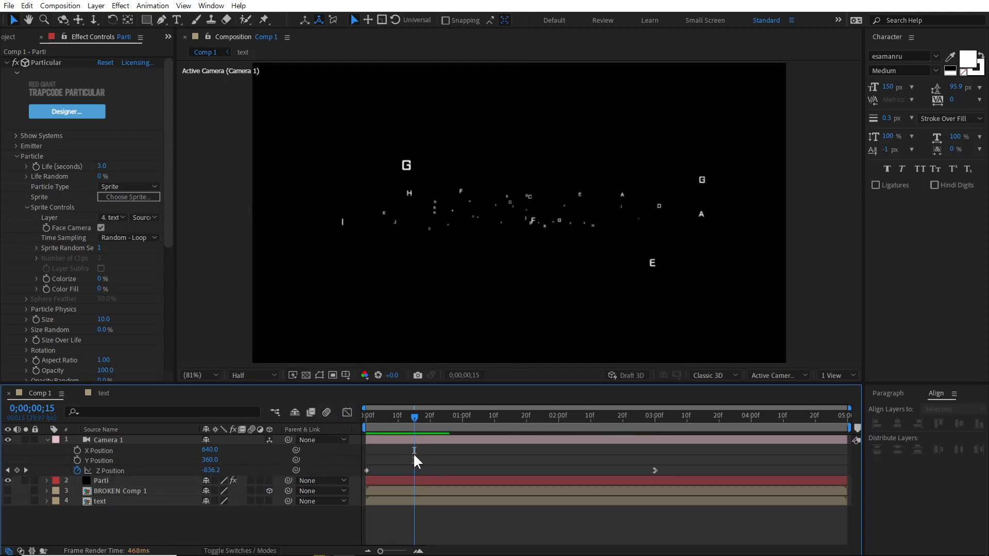
Duplicate the BROKEN Comp 1 layer and move the copy to the top of the layer stack
click(414, 438)
drag(548, 428, 656, 429)
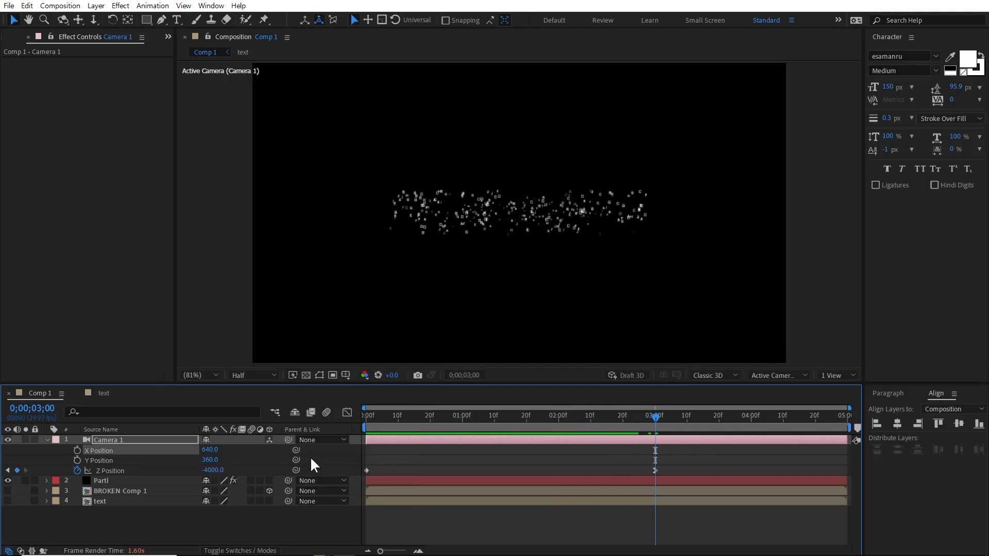
click(134, 512)
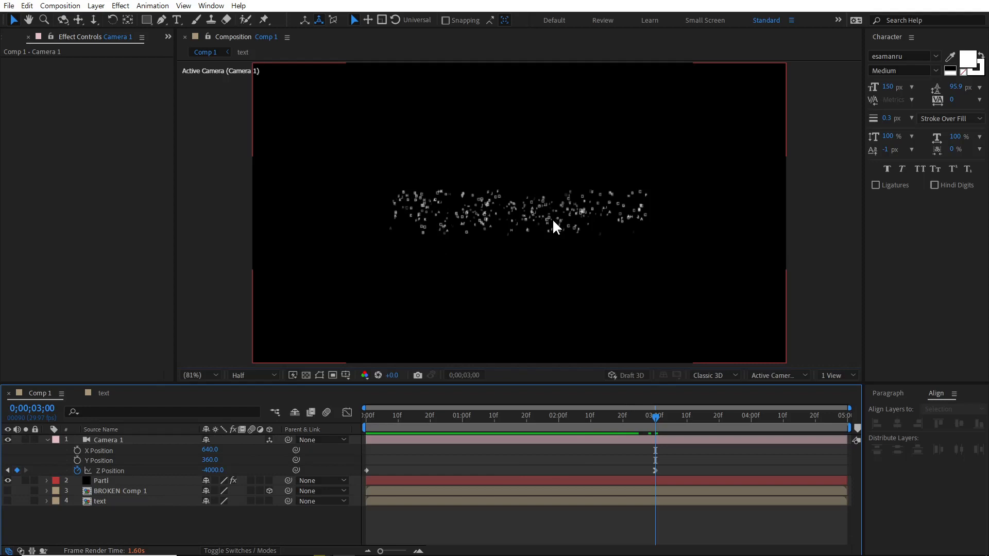
click(123, 490)
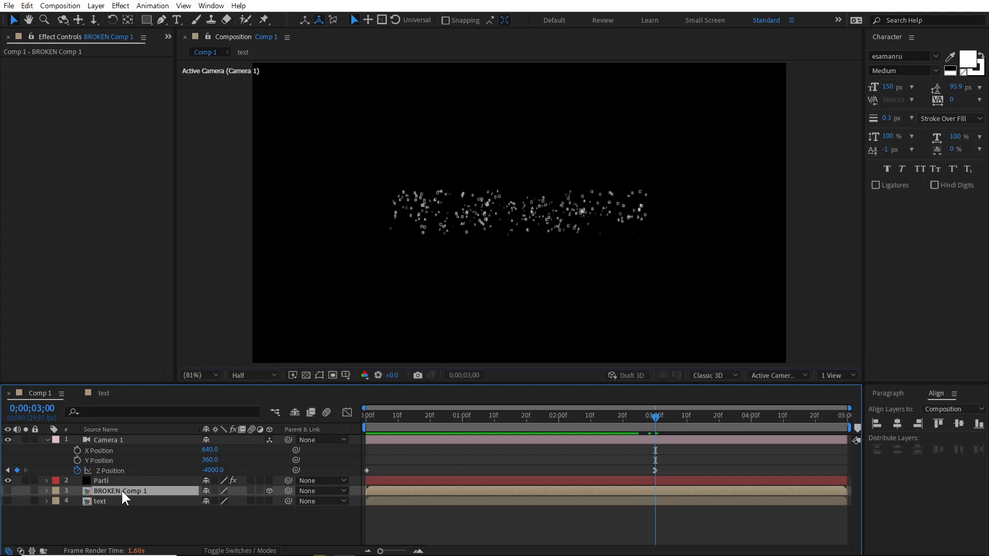
key(ctrl+d)
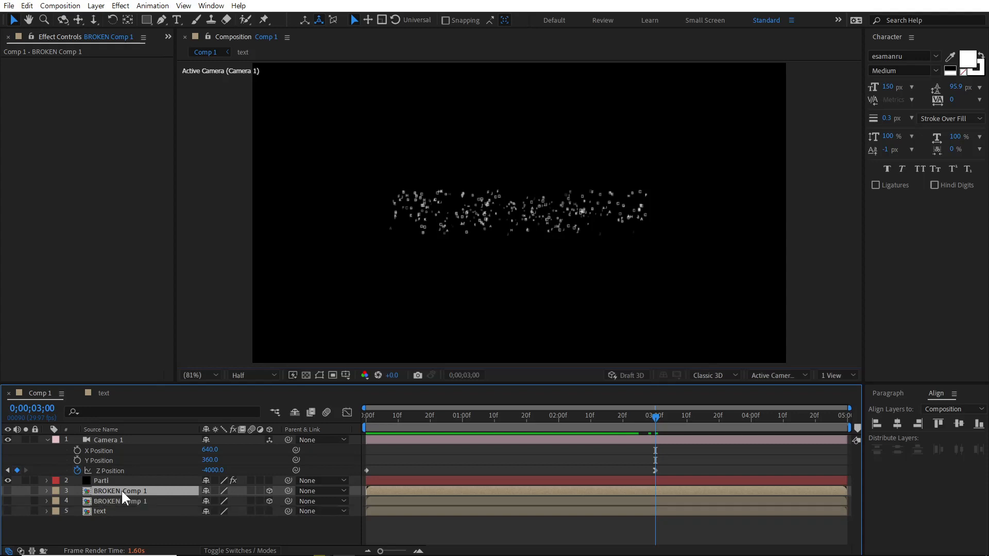
drag(122, 489, 129, 436)
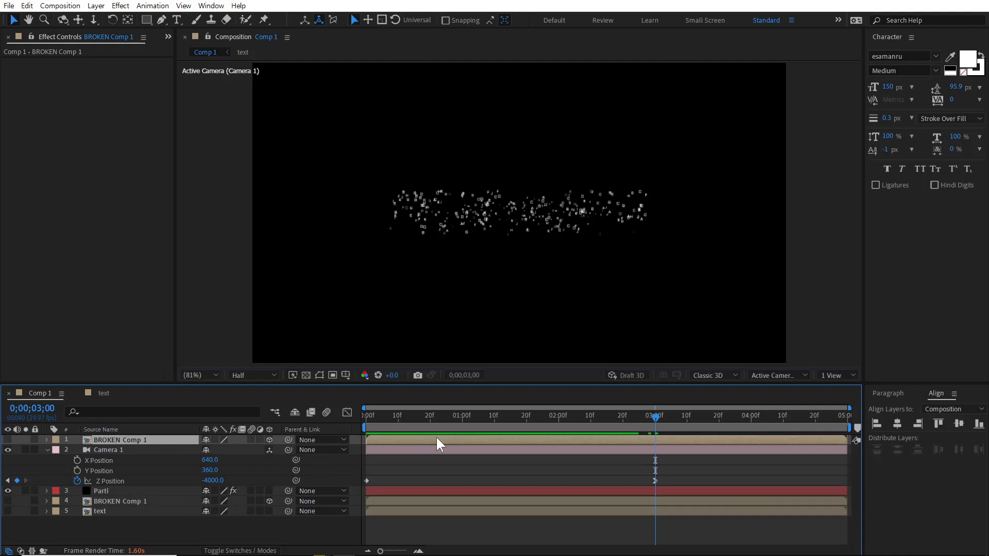
Shift the top BROKEN Comp 1 copy to start at 0;00;02;10 and make it visible
drag(470, 437, 691, 441)
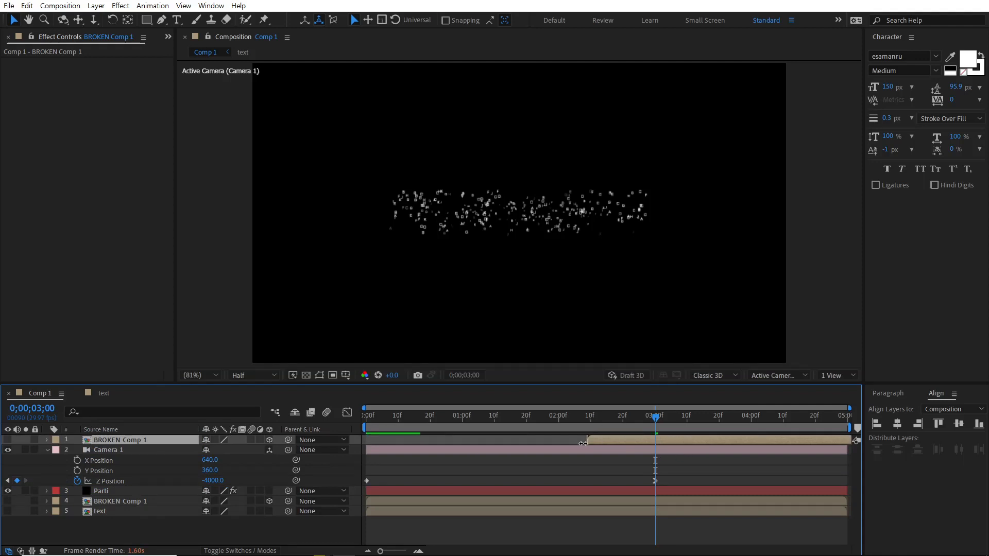
drag(595, 436, 599, 439)
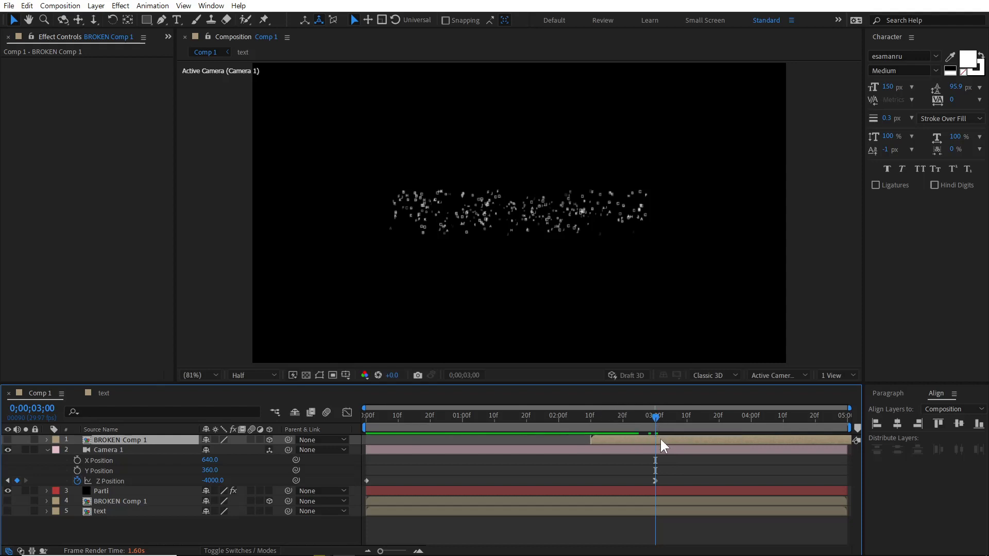
click(8, 440)
Fade in the top BROKEN Comp 1 copy with Opacity keyframes of 0% at 0;00;02;10 and 100% at 0;00;03;00
key(t)
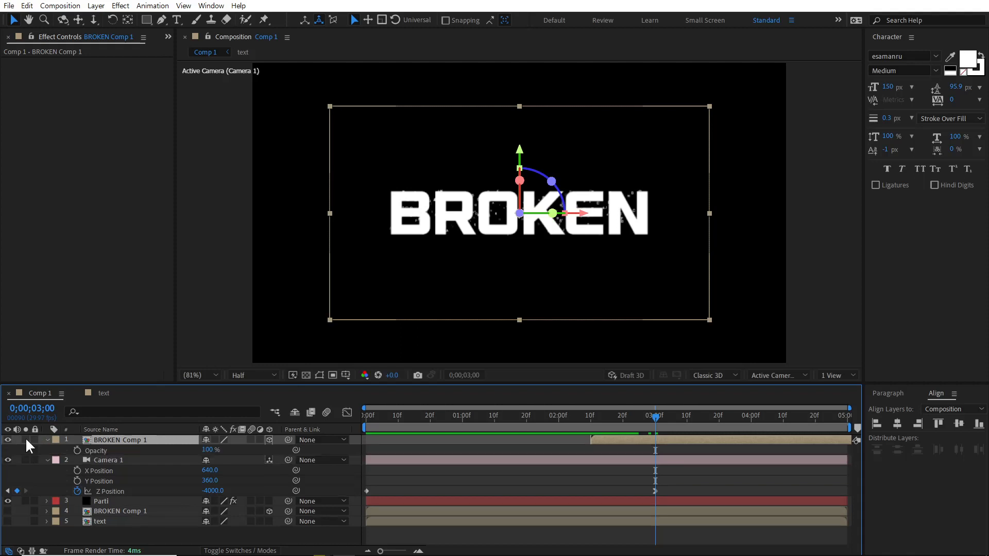
click(78, 450)
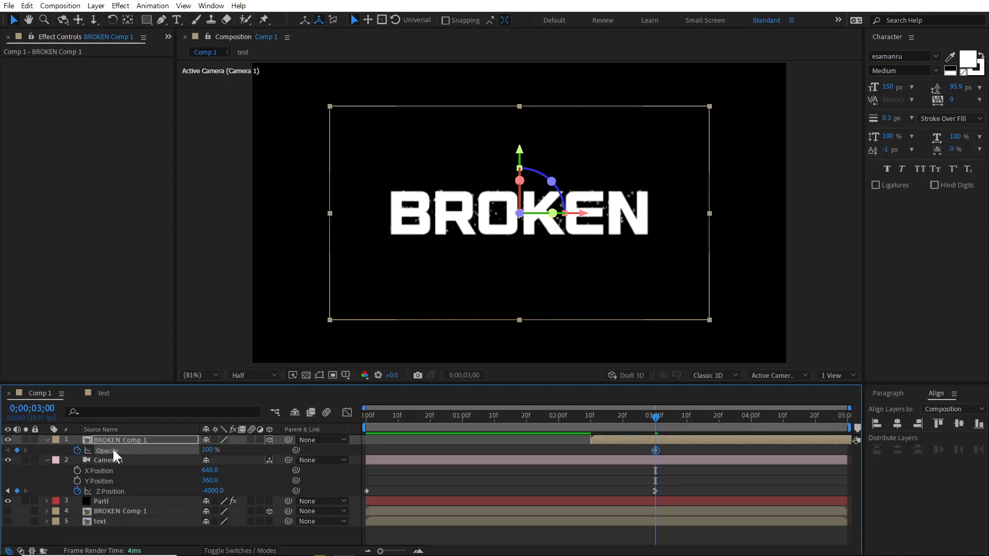
click(591, 415)
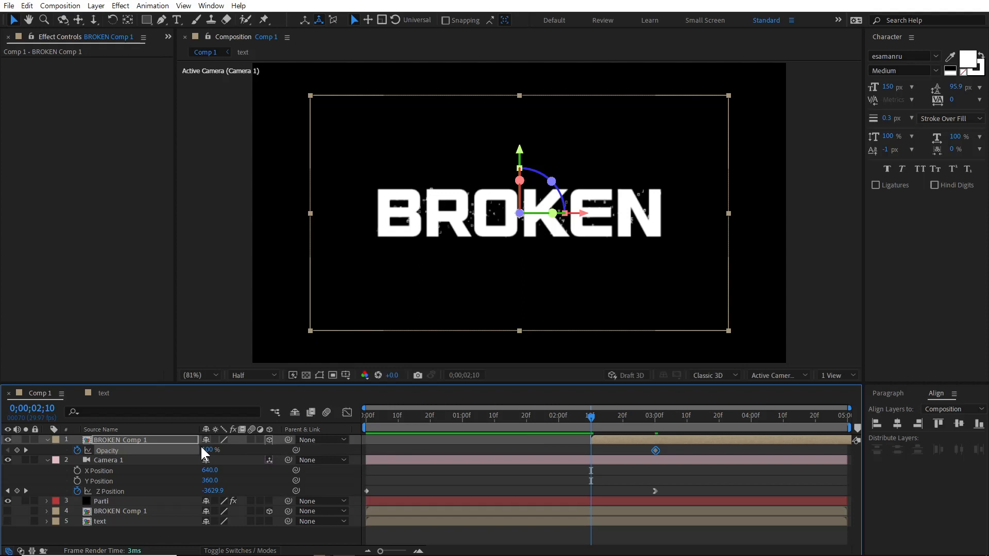
text(0)
key(Return)
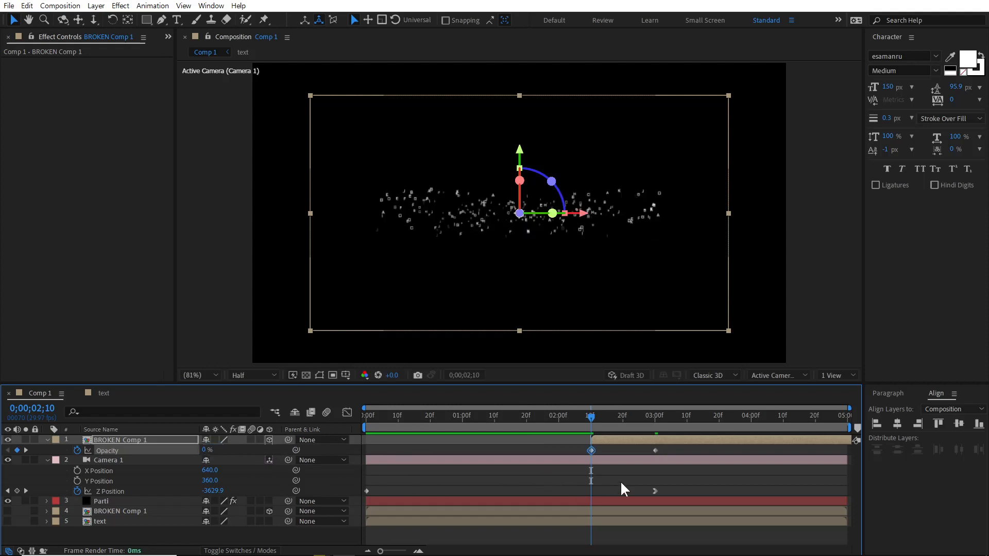
drag(592, 415, 641, 420)
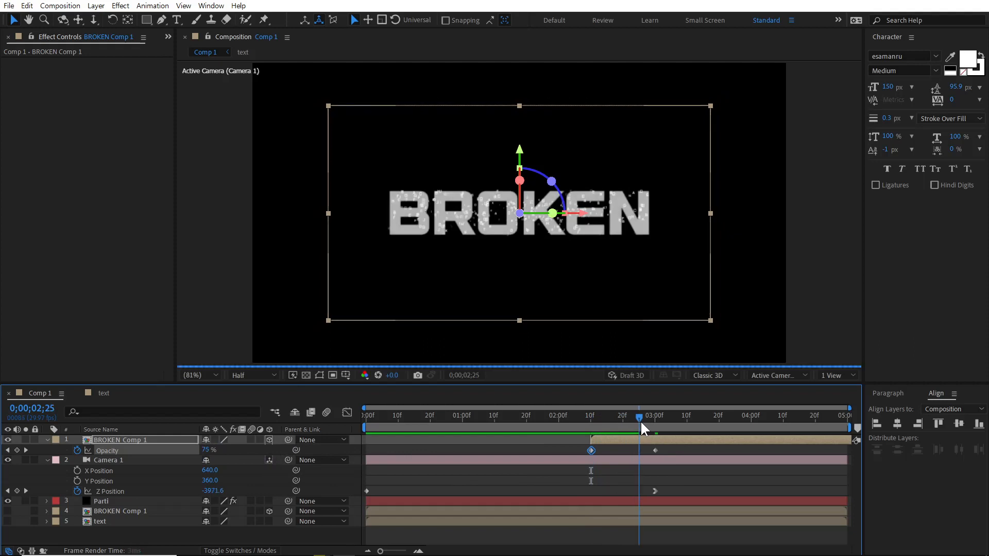
click(594, 421)
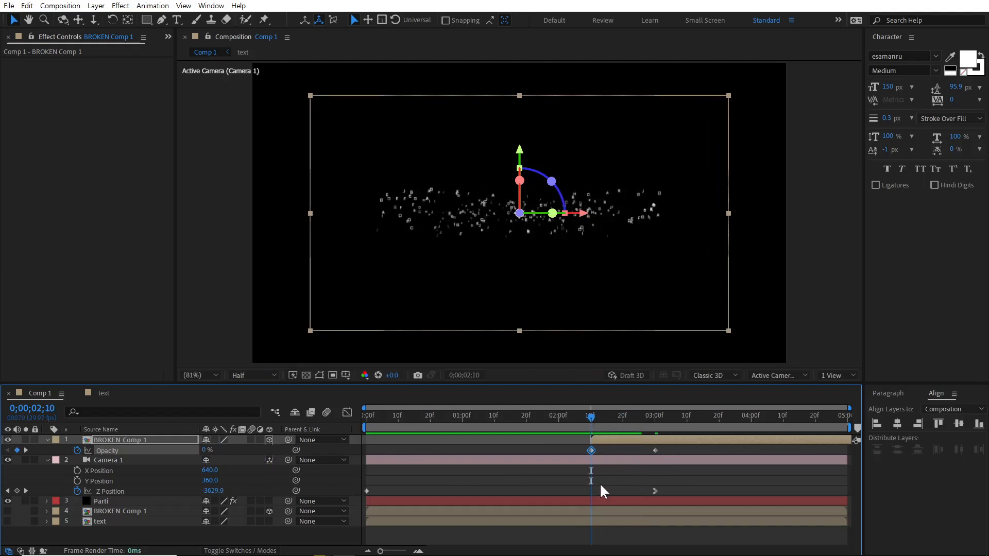
Fade out the Parti layer with Opacity keyframes of 100% at 0;00;02;10 and 0% at 0;00;03;00
click(591, 502)
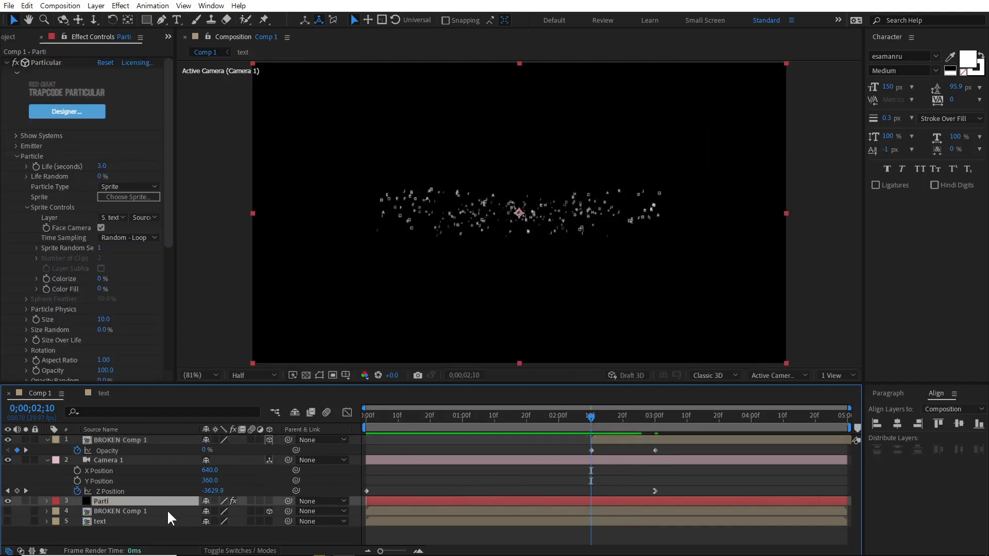
key(t)
click(77, 511)
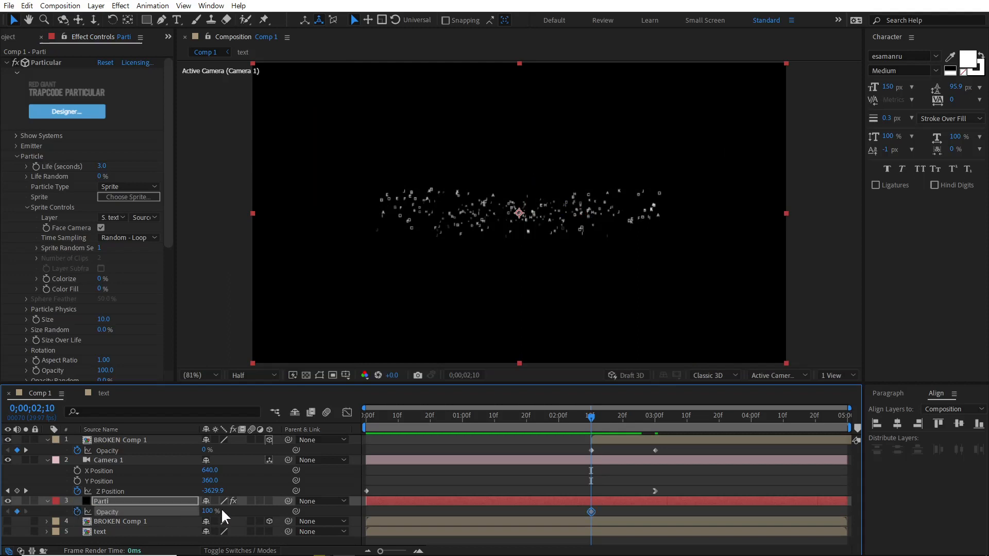
click(653, 415)
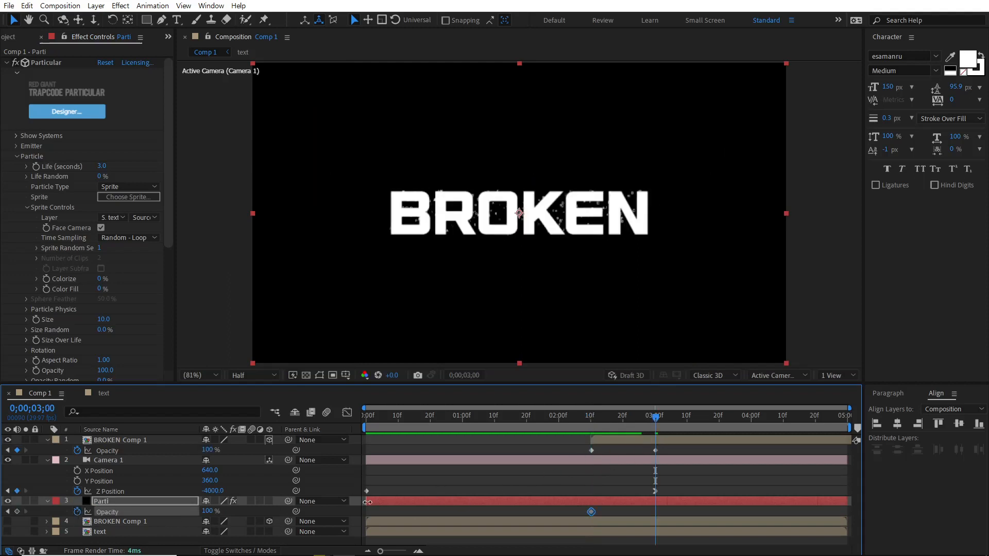
click(206, 511)
text(0)
key(Return)
click(589, 418)
drag(590, 418, 675, 422)
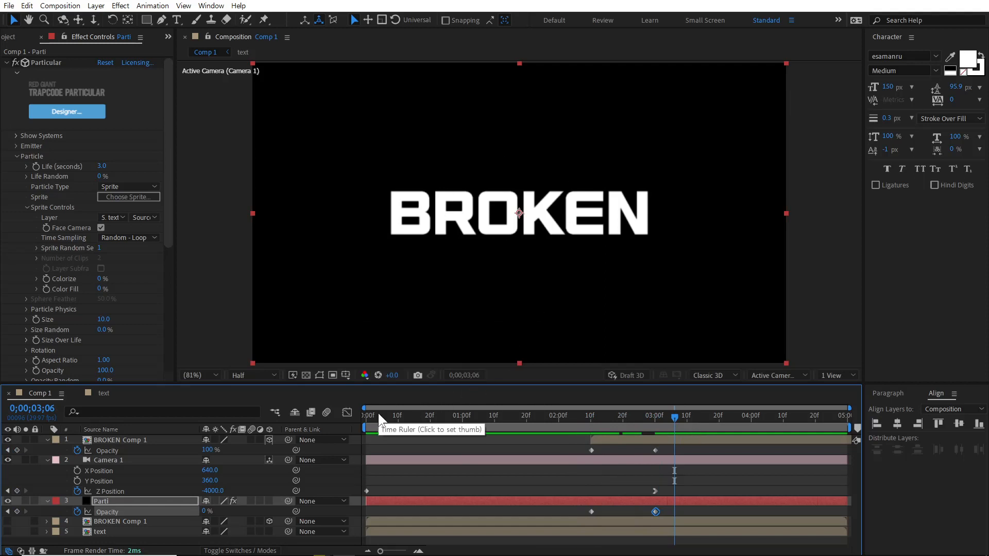
Collapse the revealed properties of the top BROKEN Comp 1, Camera 1 and Parti layers, and review the animation from the start
click(48, 439)
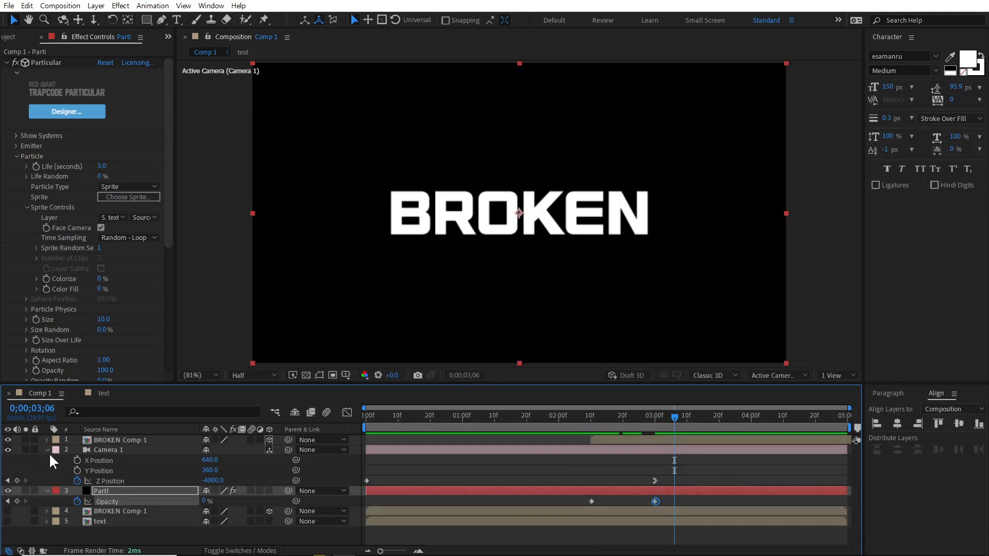
click(46, 449)
click(47, 460)
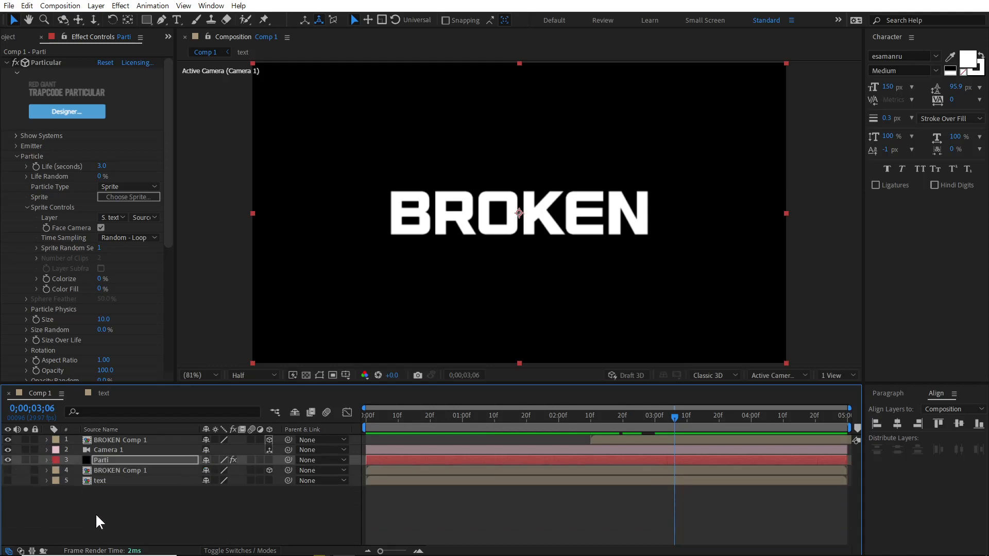
click(95, 513)
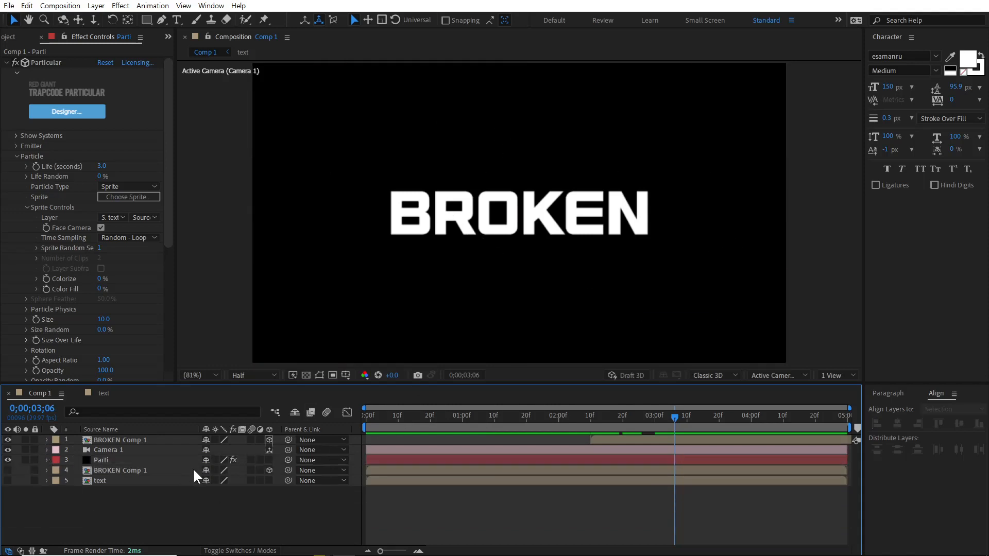
drag(379, 418, 555, 420)
Create a new black solid at composition size, 1280 by 720 px
right_click(205, 504)
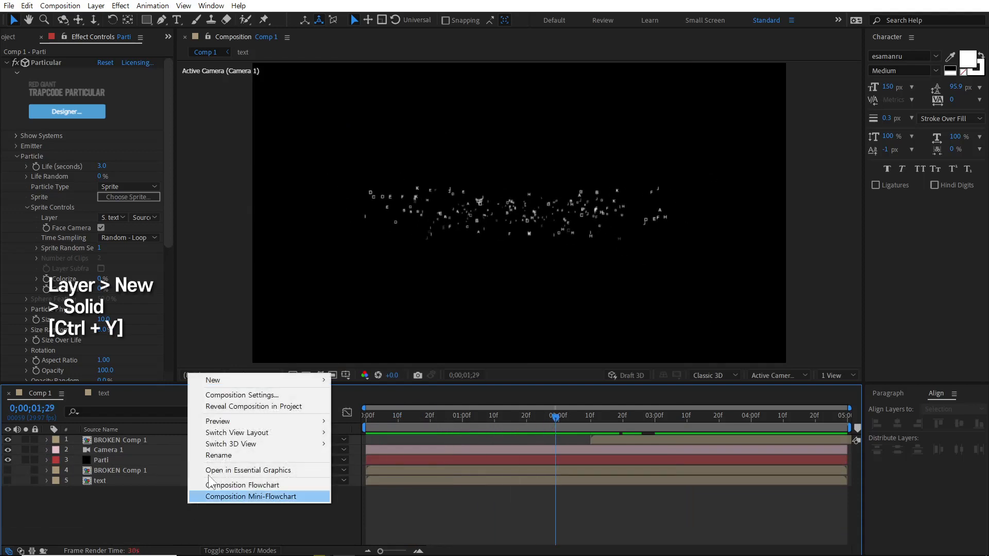
mouse_move(266, 381)
click(382, 405)
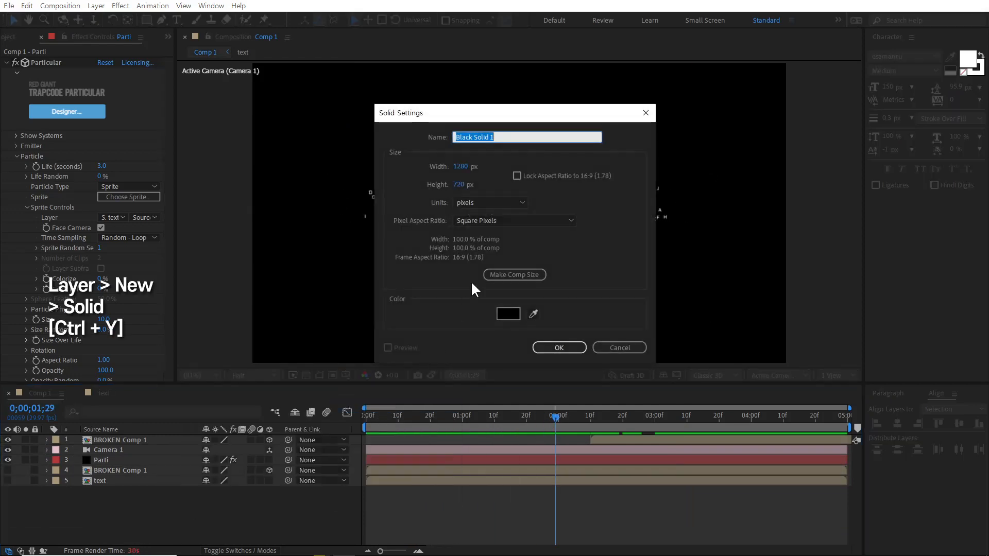
click(513, 274)
click(566, 347)
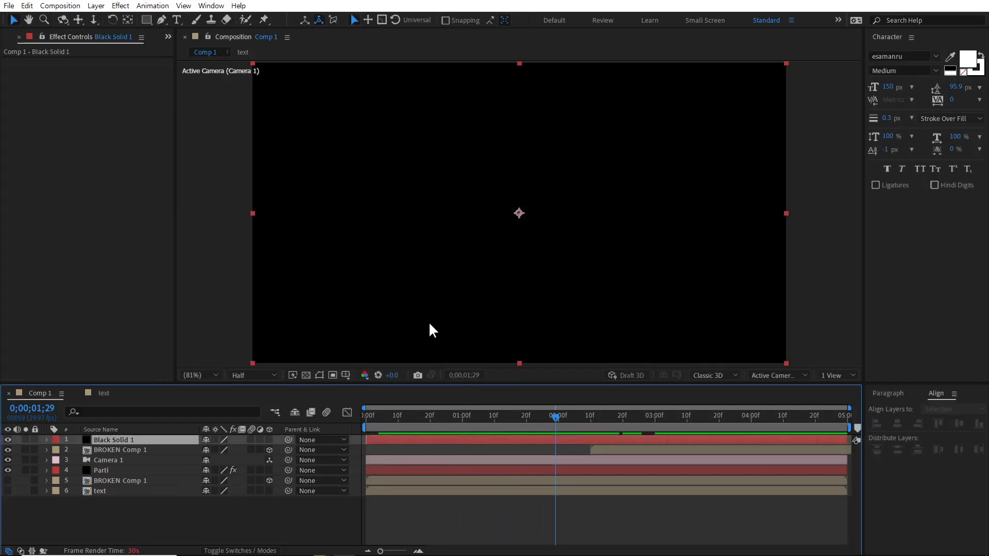
Apply the CC Star Burst simulation effect to the new black solid and check it over the first frames
right_click(405, 330)
mouse_move(442, 394)
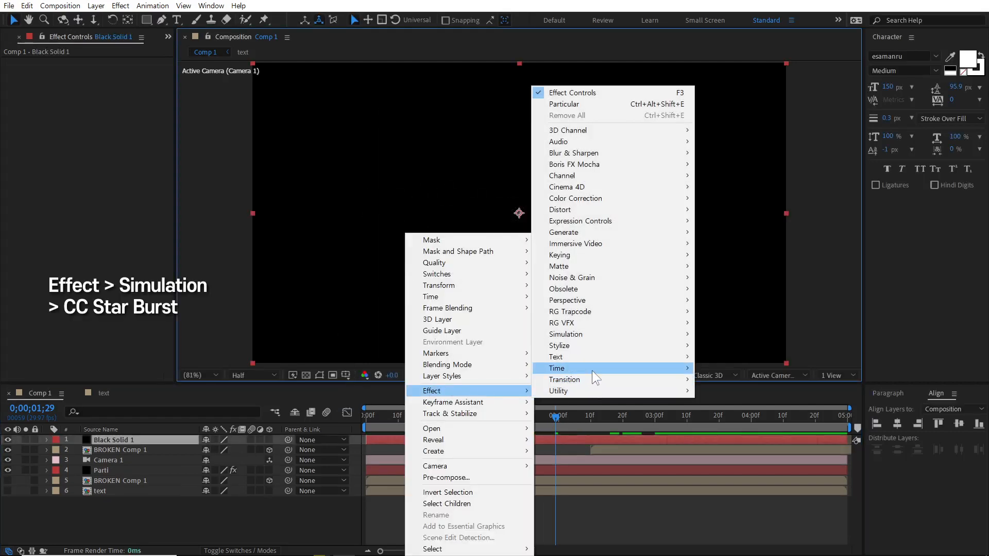
mouse_move(604, 336)
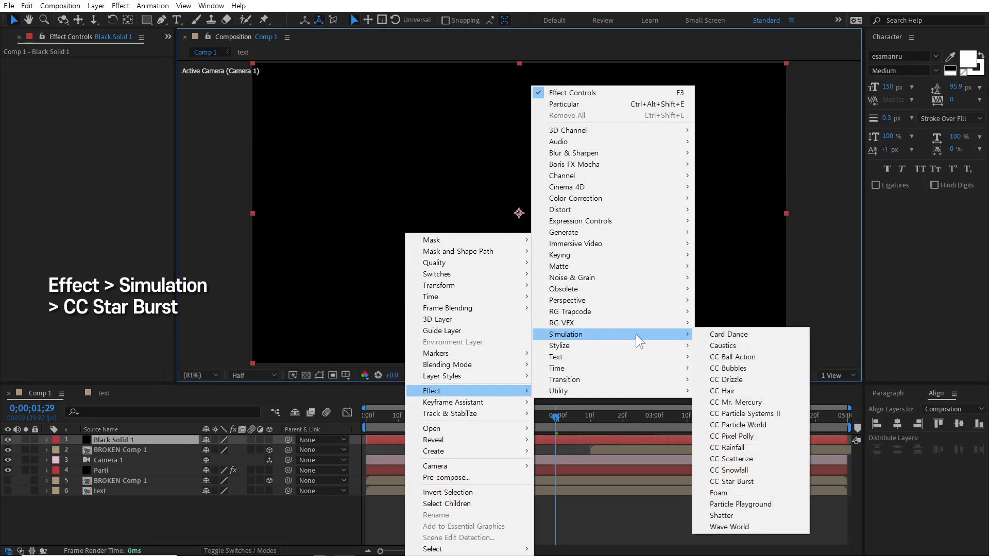
click(766, 481)
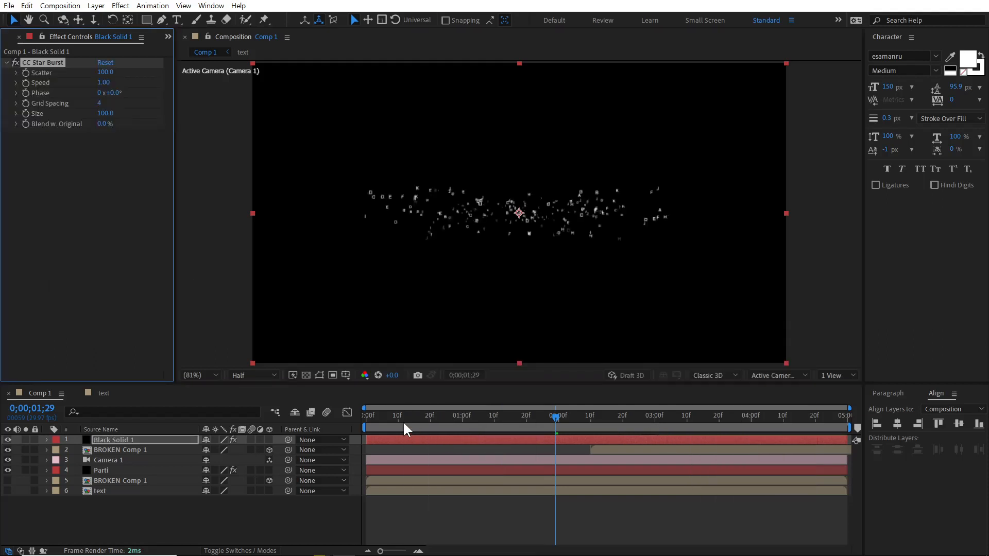
drag(378, 415, 430, 416)
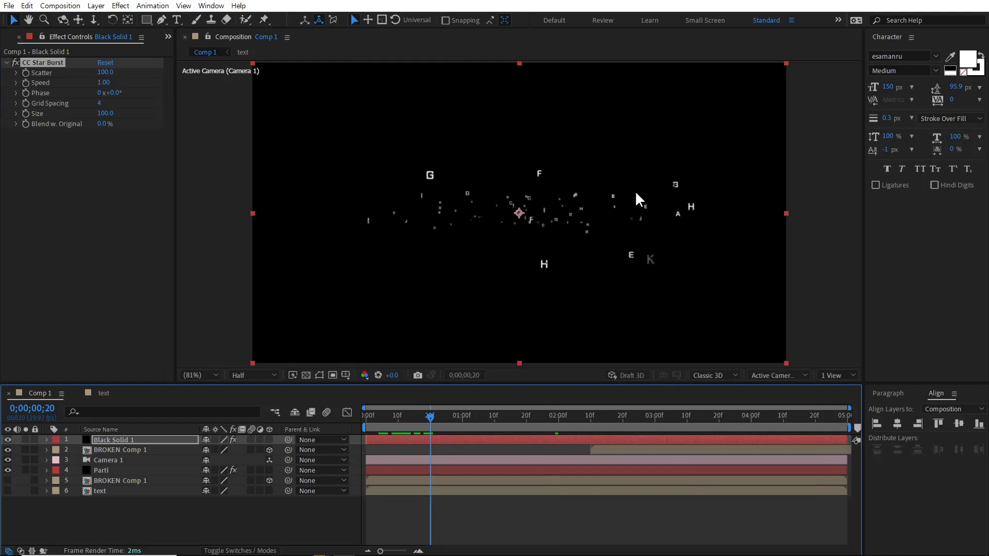
Change the star burst solid's color to white (FFFFFF) and review the star motion
click(93, 6)
click(112, 27)
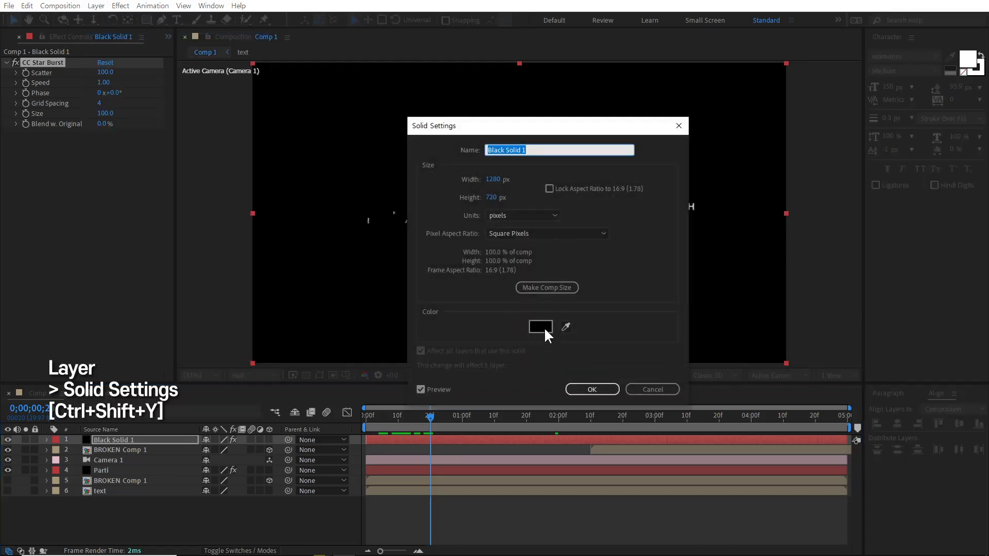
click(544, 329)
drag(77, 173, 19, 129)
drag(91, 116, 314, 138)
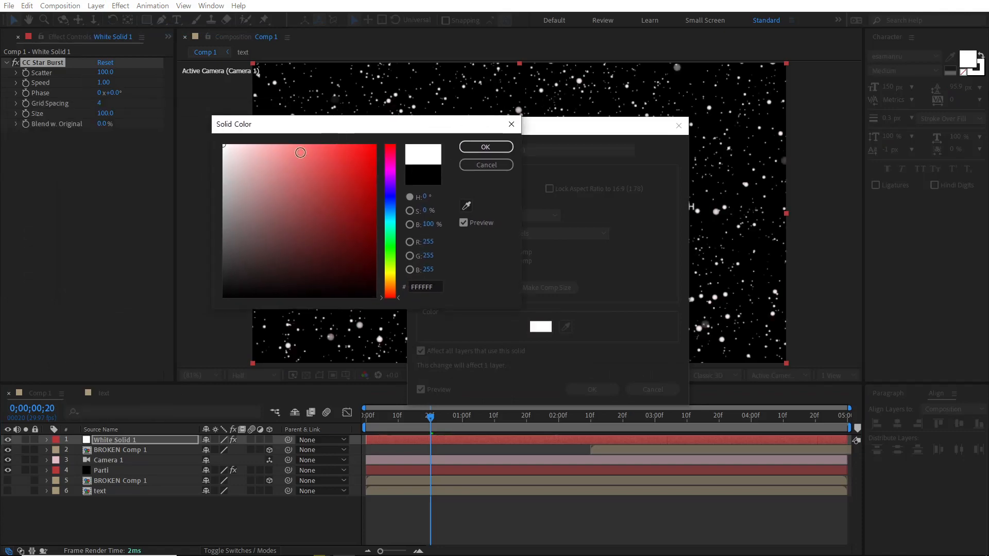
click(487, 147)
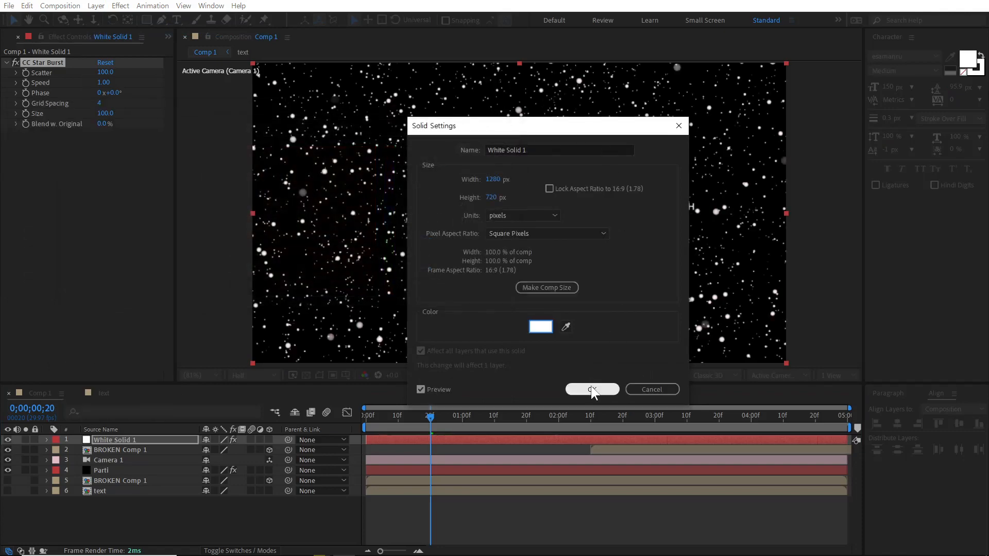
click(592, 390)
drag(375, 416, 533, 419)
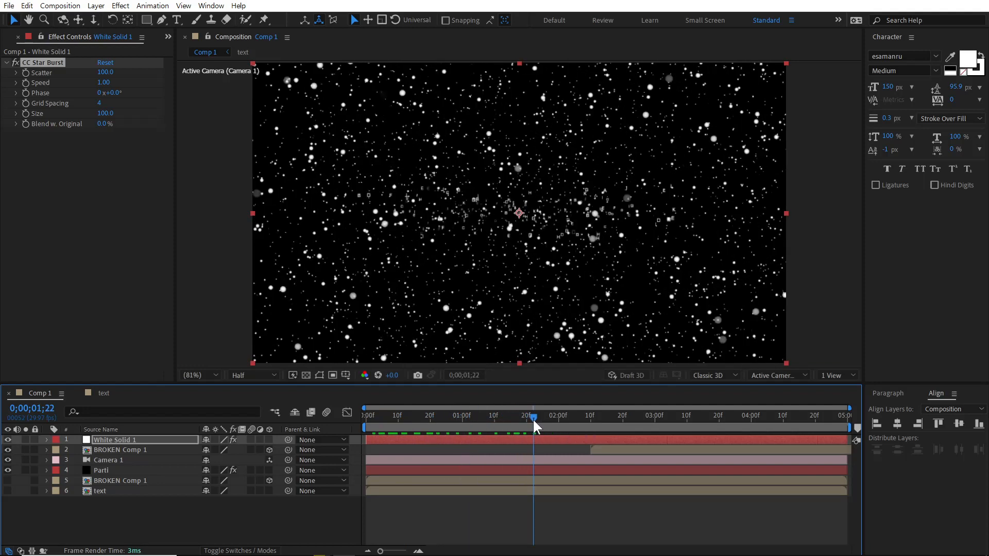
Set CC Star Burst's Scatter to 50, Speed to 0.5 and Size to 50
click(105, 72)
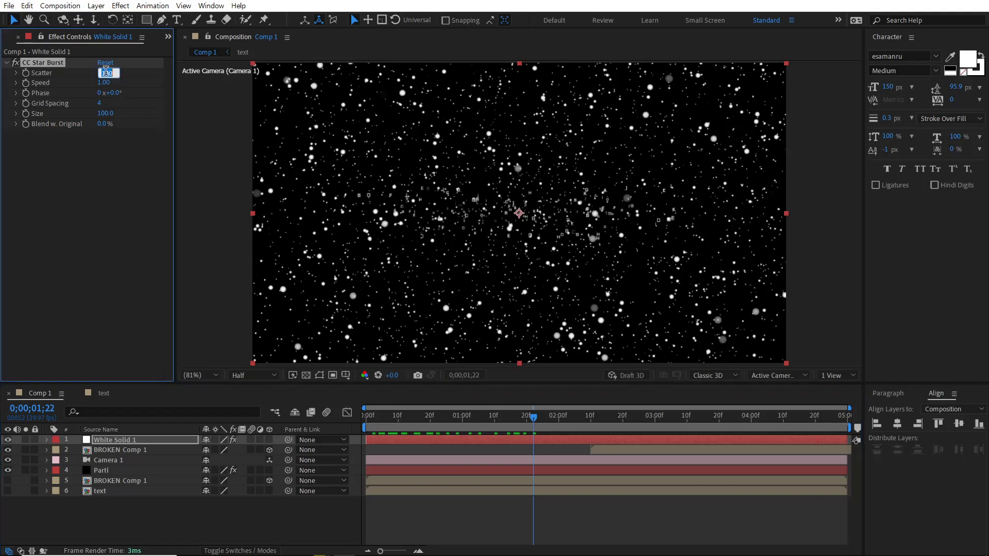
text(50)
key(Return)
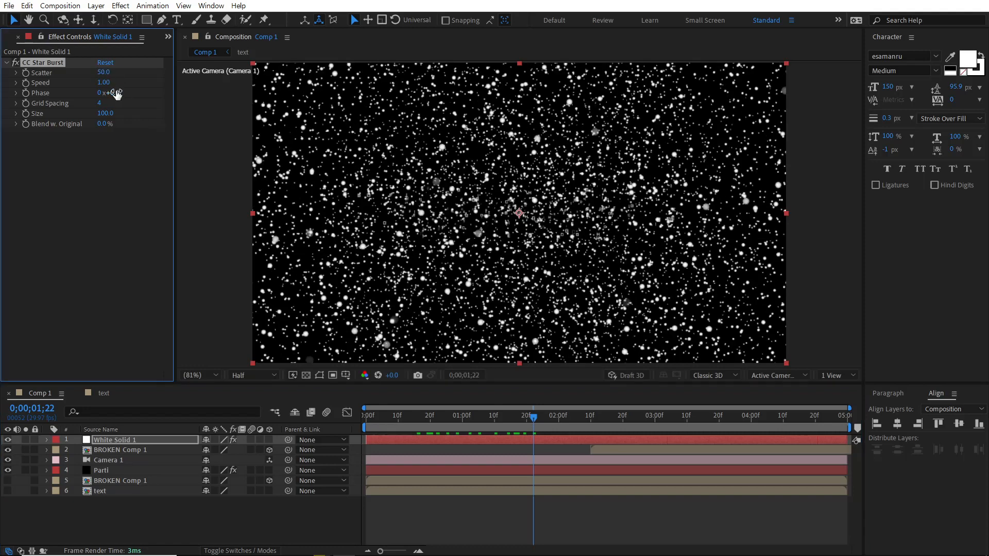
text(0.5)
key(Return)
click(104, 114)
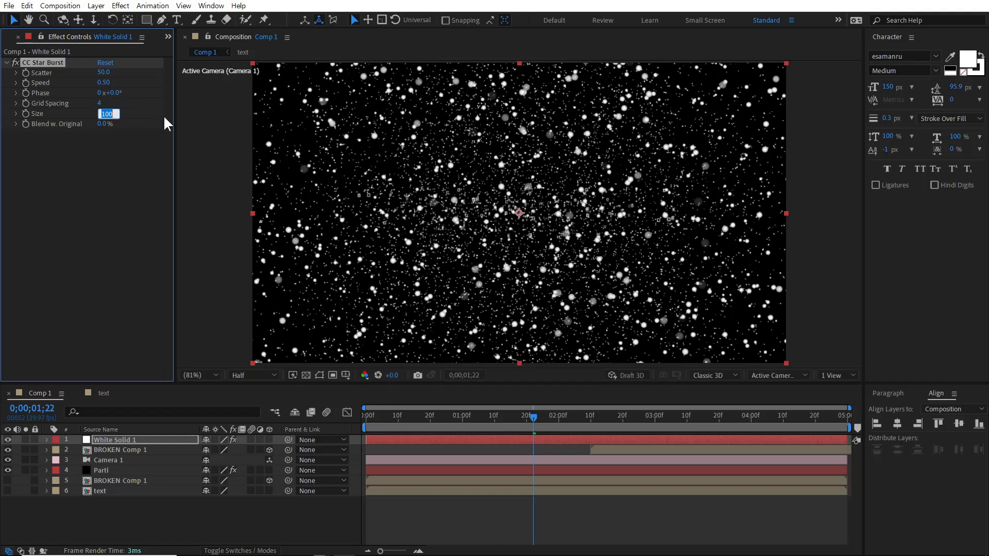
text(50)
key(Return)
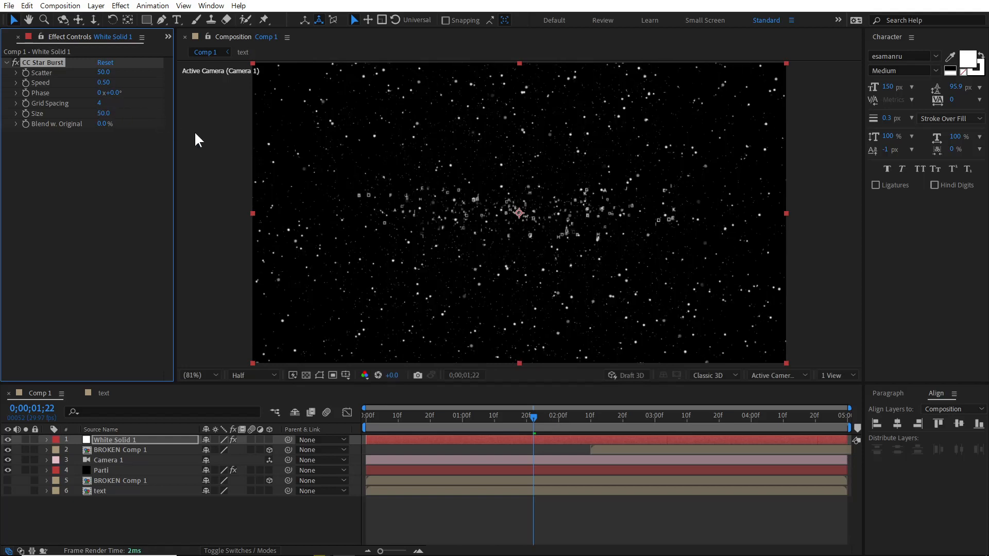
Set the star burst's Scatter to 200 and preview the animation from the start
drag(372, 412, 539, 428)
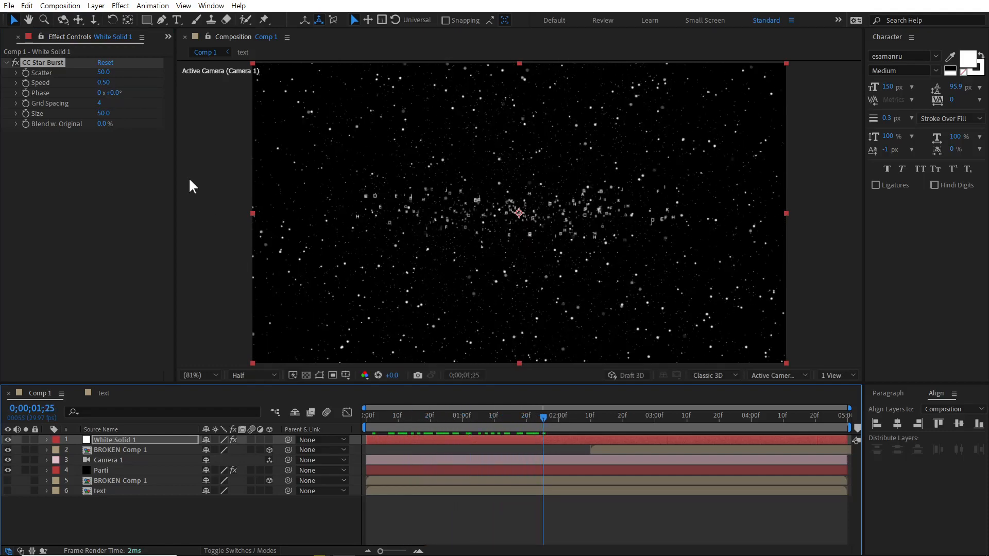
drag(102, 73, 137, 82)
click(109, 73)
text(200)
key(Return)
mouse_move(381, 417)
mouse_down()
mouse_move(669, 419)
mouse_move(370, 421)
mouse_up()
key(space)
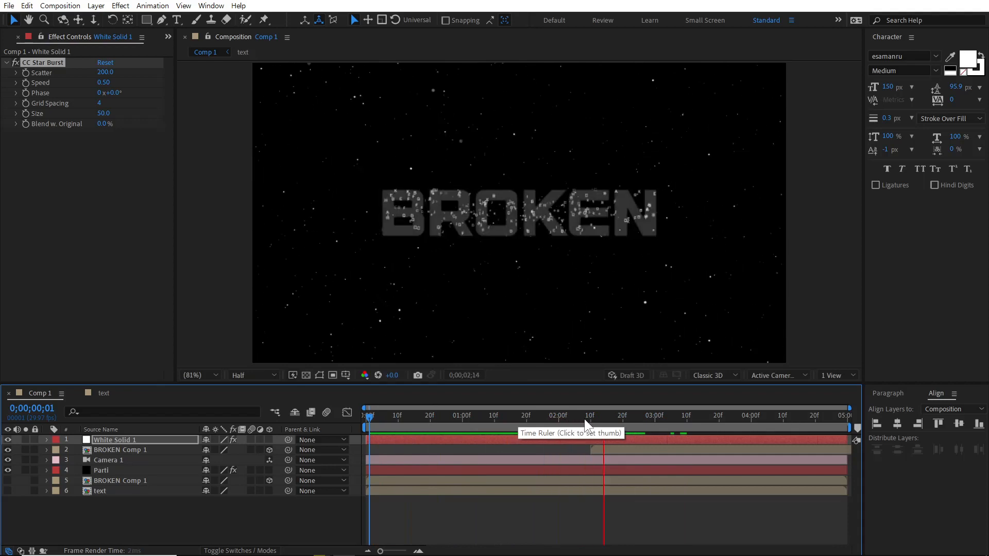
drag(635, 414, 581, 424)
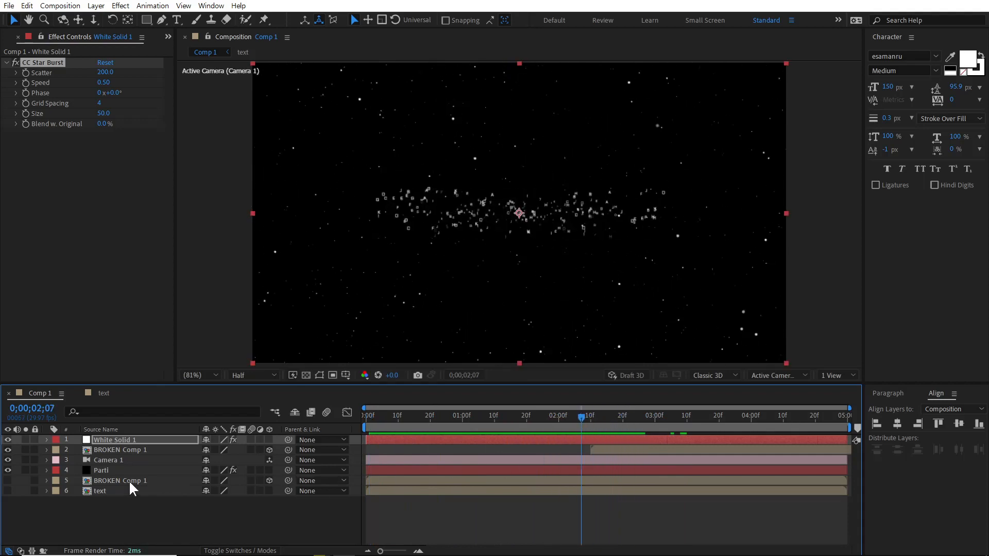
Set the Particular emitter on the Parti layer to 5000 particles per second and check frames after the two-second mark
click(111, 470)
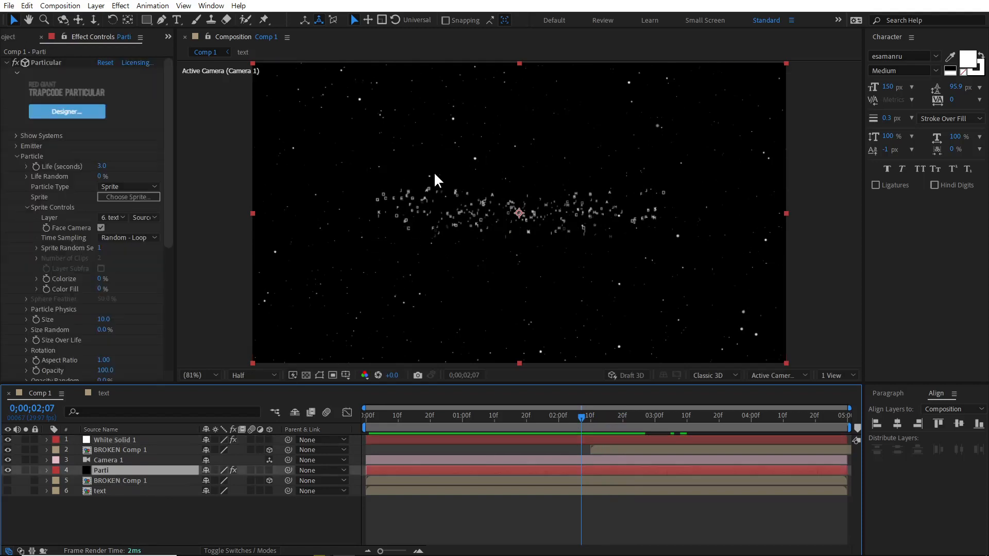
click(16, 145)
scroll(27, 178, down, 2)
click(104, 131)
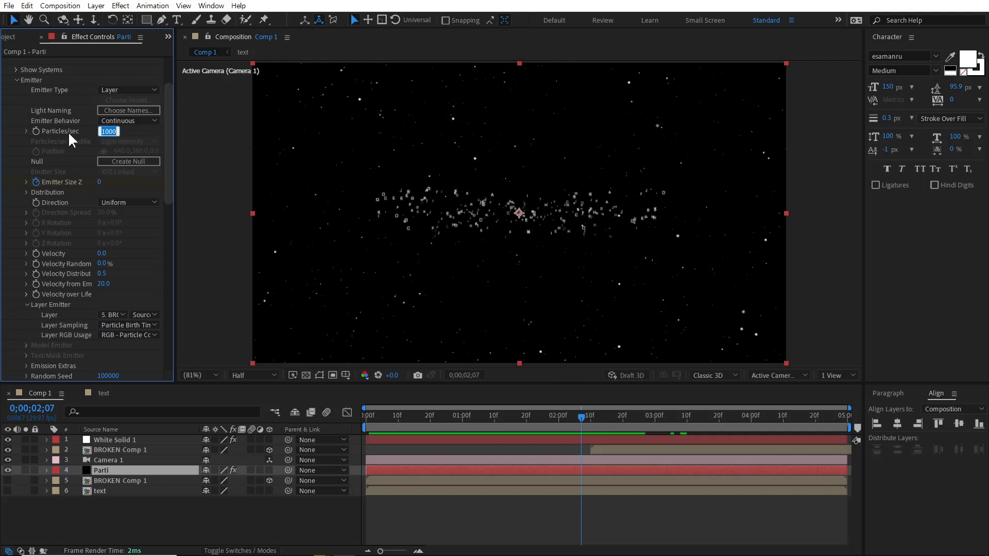
click(105, 132)
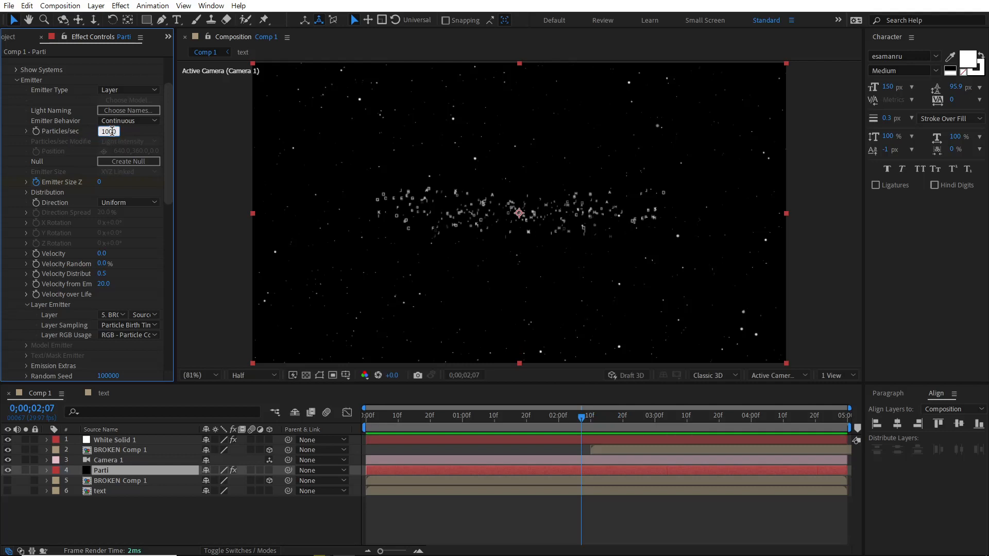
drag(105, 132, 100, 131)
text(5)
click(580, 416)
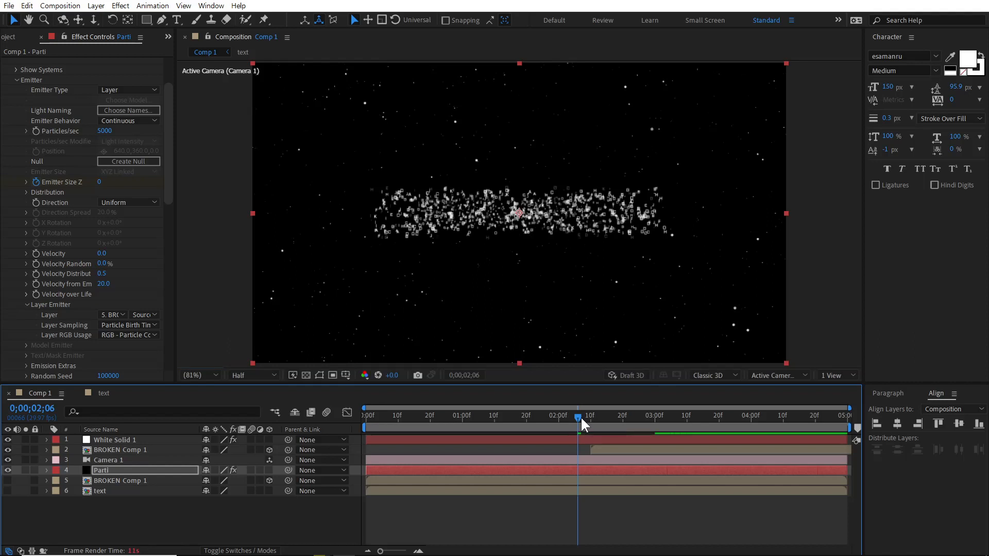
click(633, 417)
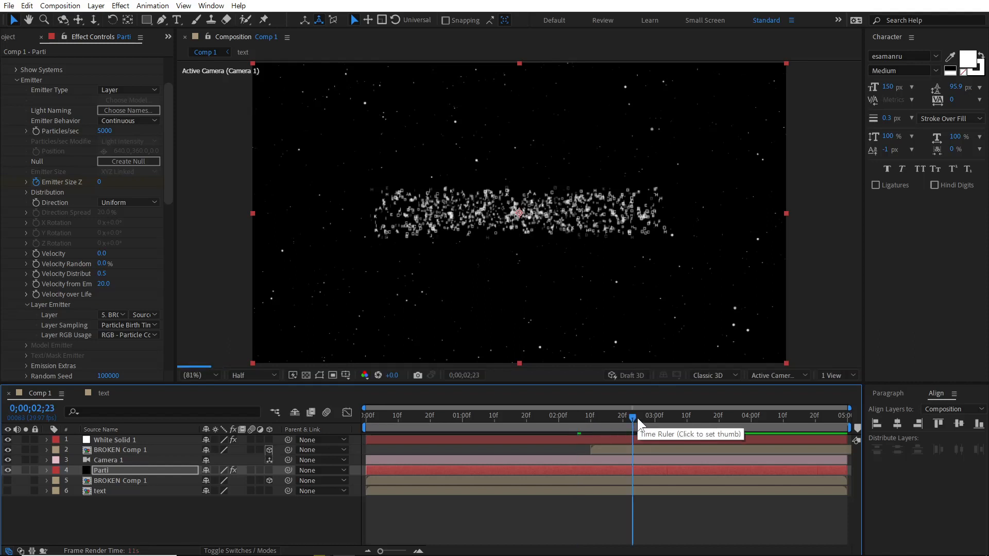